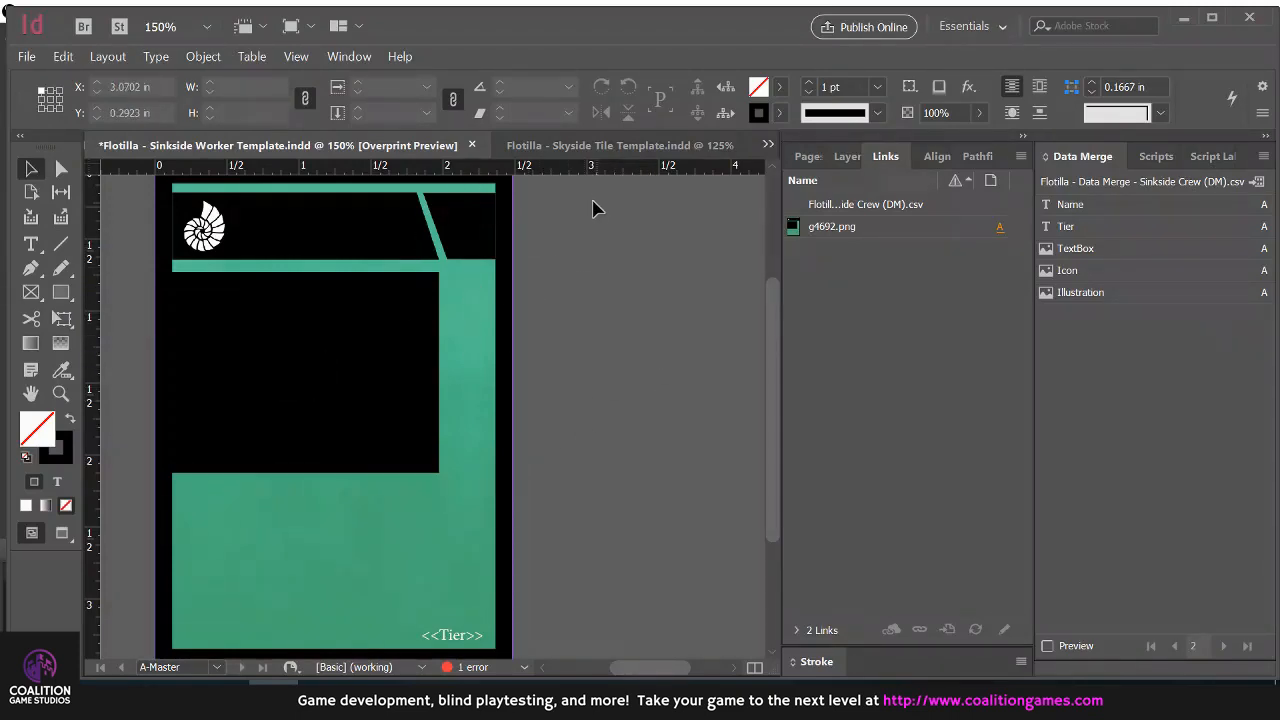
Compare the Skyside Tile template with the Sinkside Worker template, finishing on the Sinkside Worker one
click(630, 146)
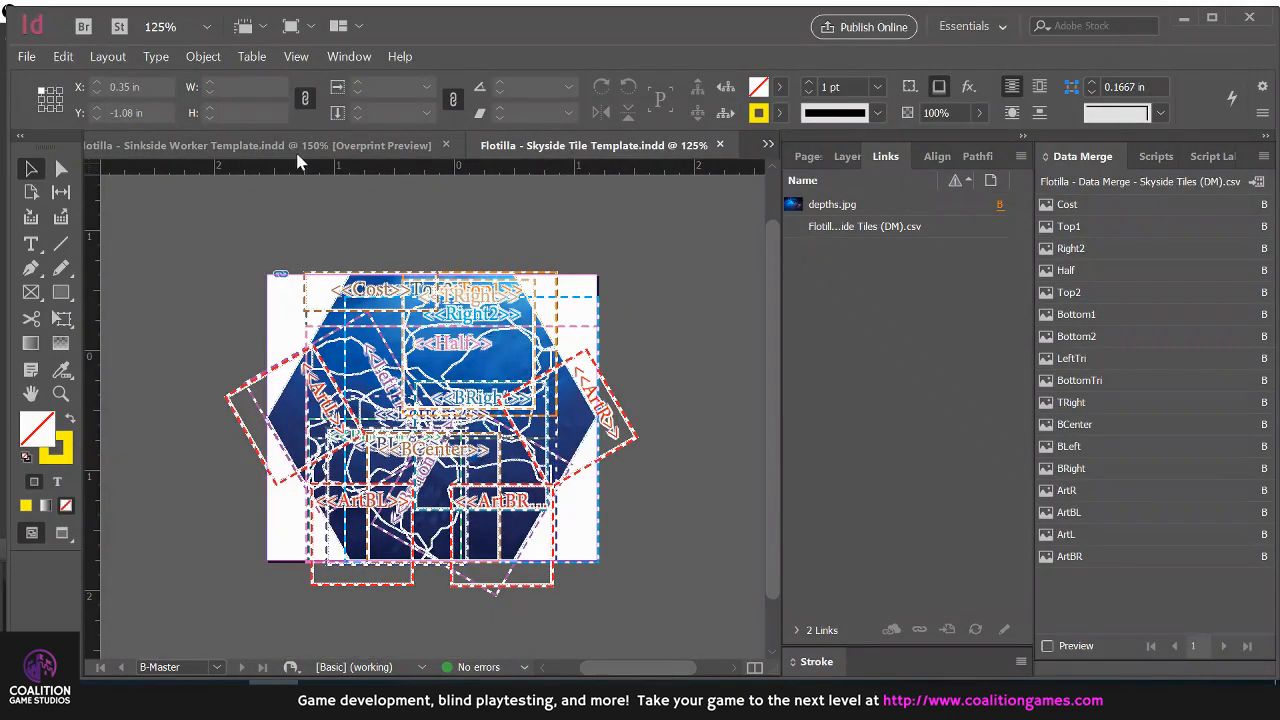
click(300, 147)
click(558, 147)
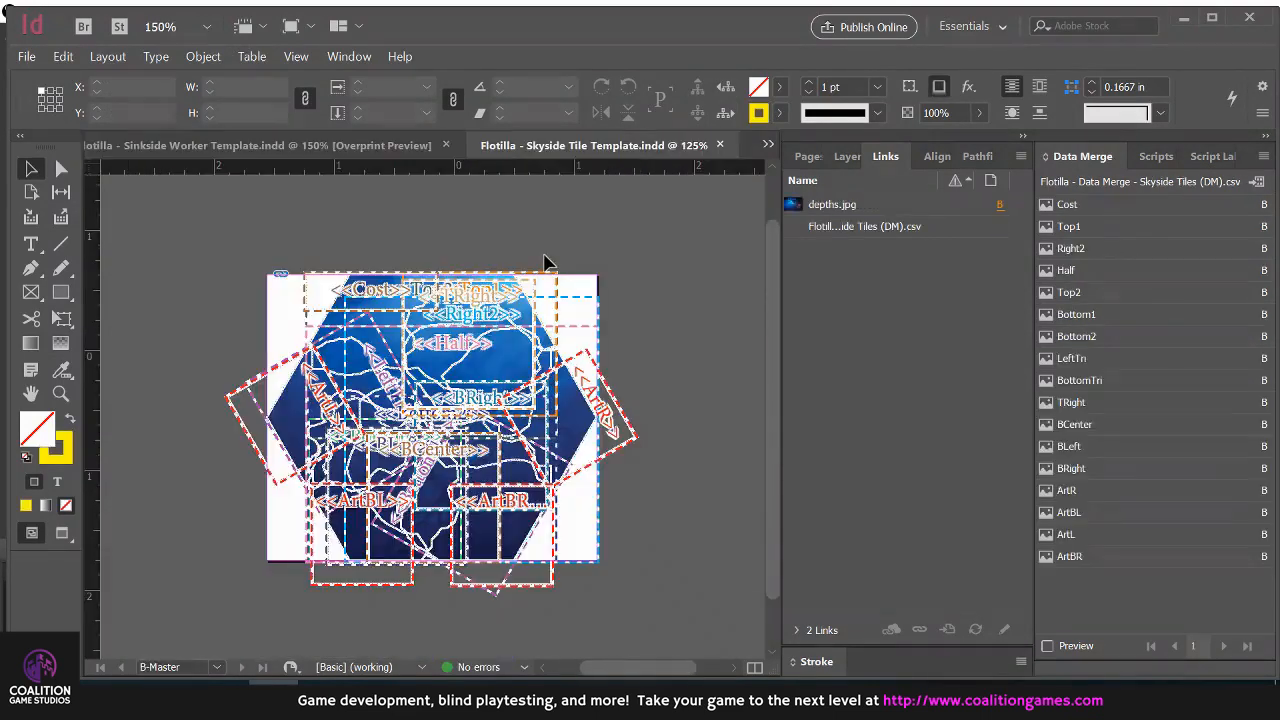
click(300, 147)
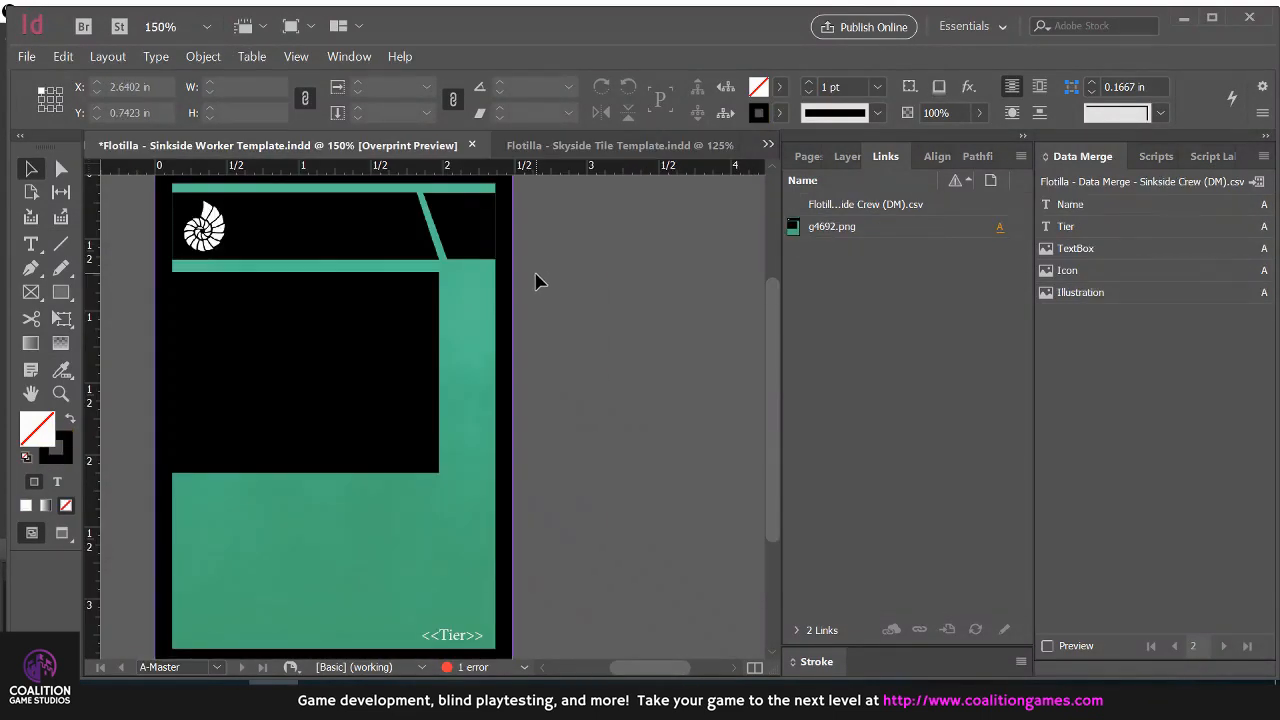
click(224, 698)
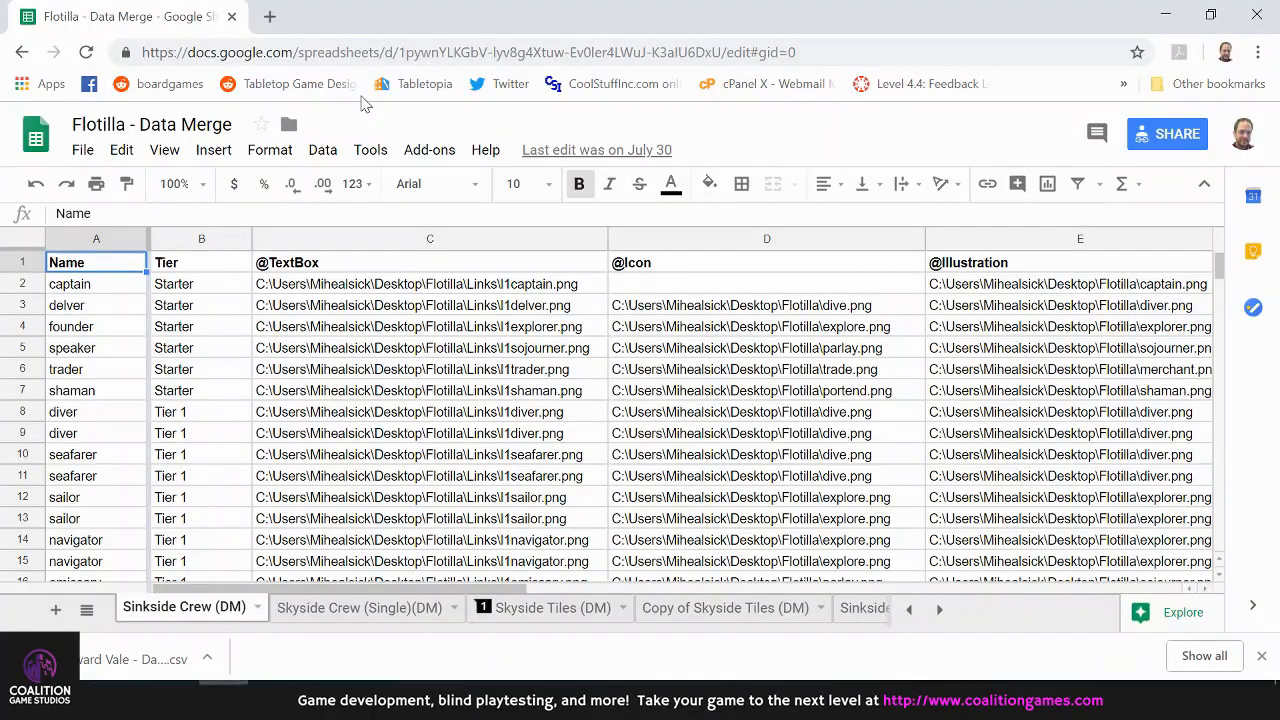
key(Down)
key(Up)
key(Right)
key(Right)
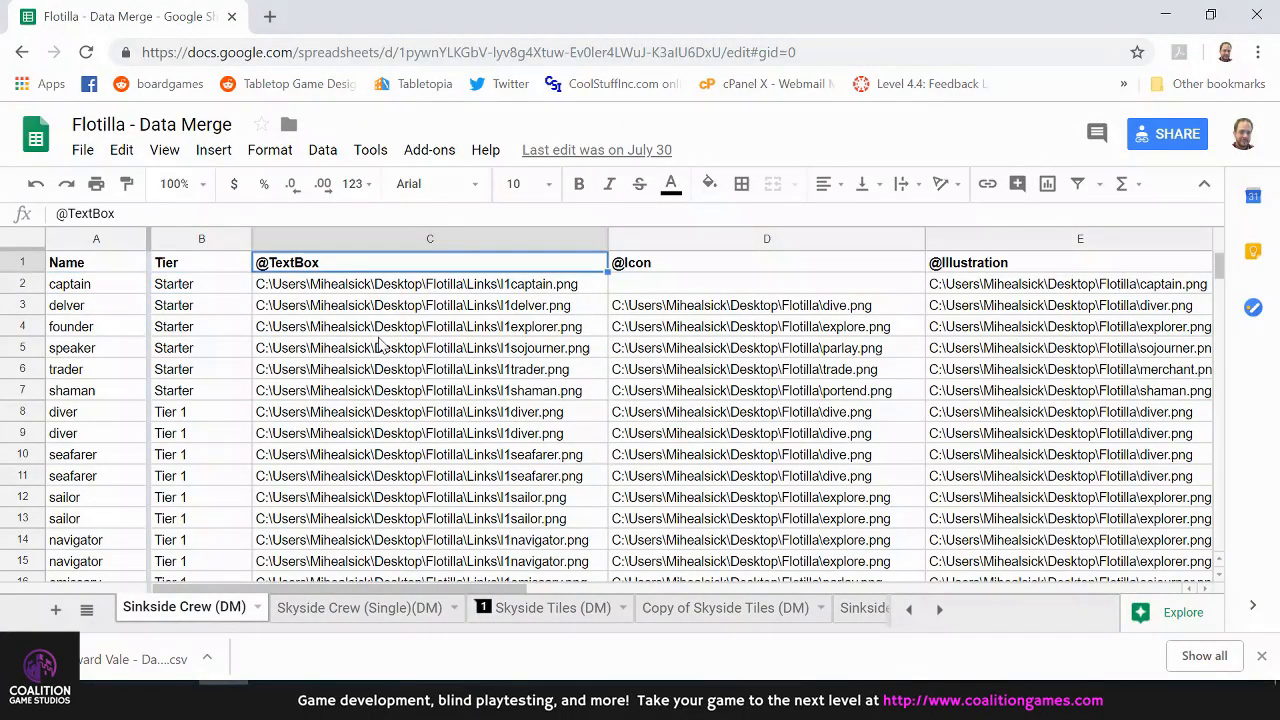
key(Down)
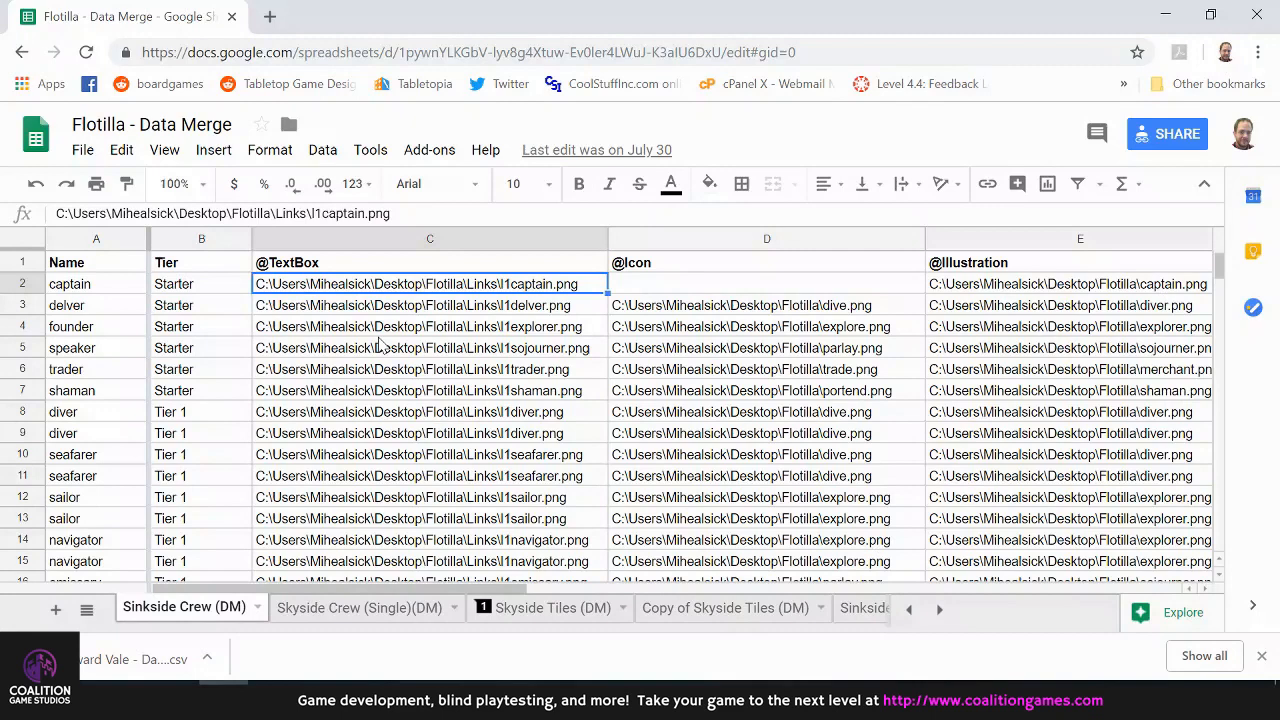
key(Down)
key(Up)
key(Left)
key(Left)
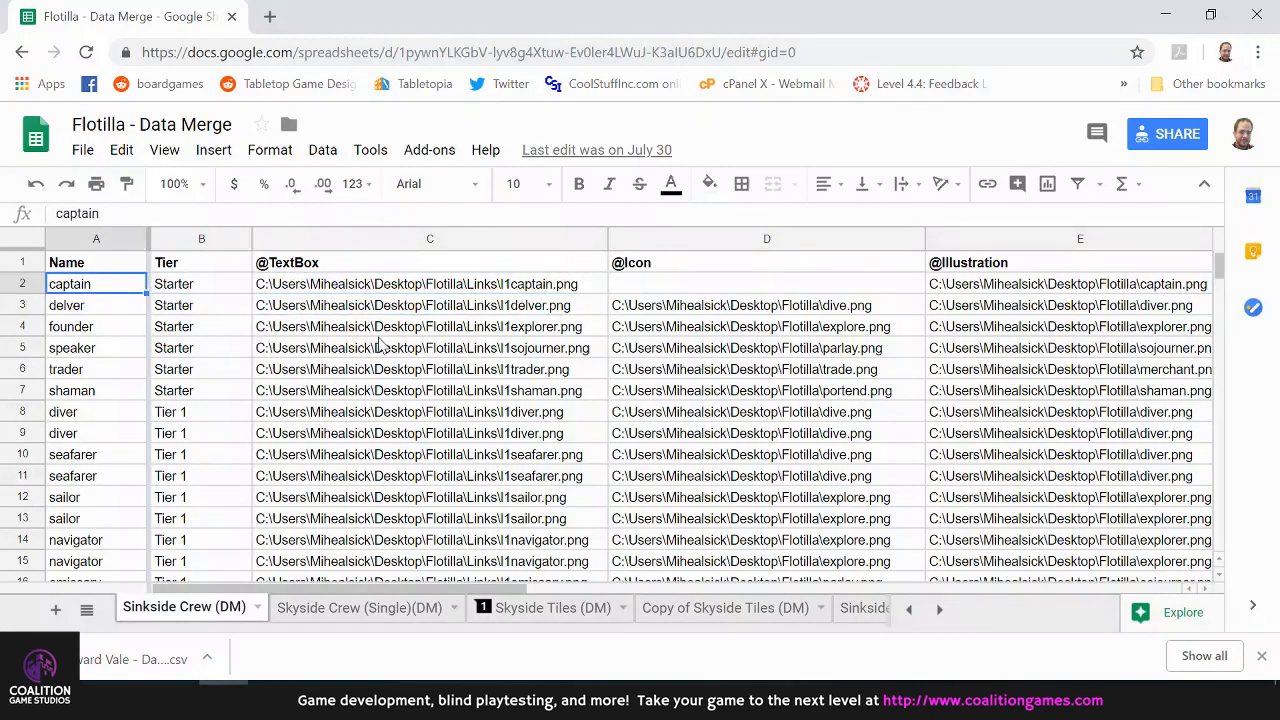
key(Down)
key(Right)
key(Right)
key(Right)
key(Right)
key(Up)
key(Left)
key(Left)
key(Left)
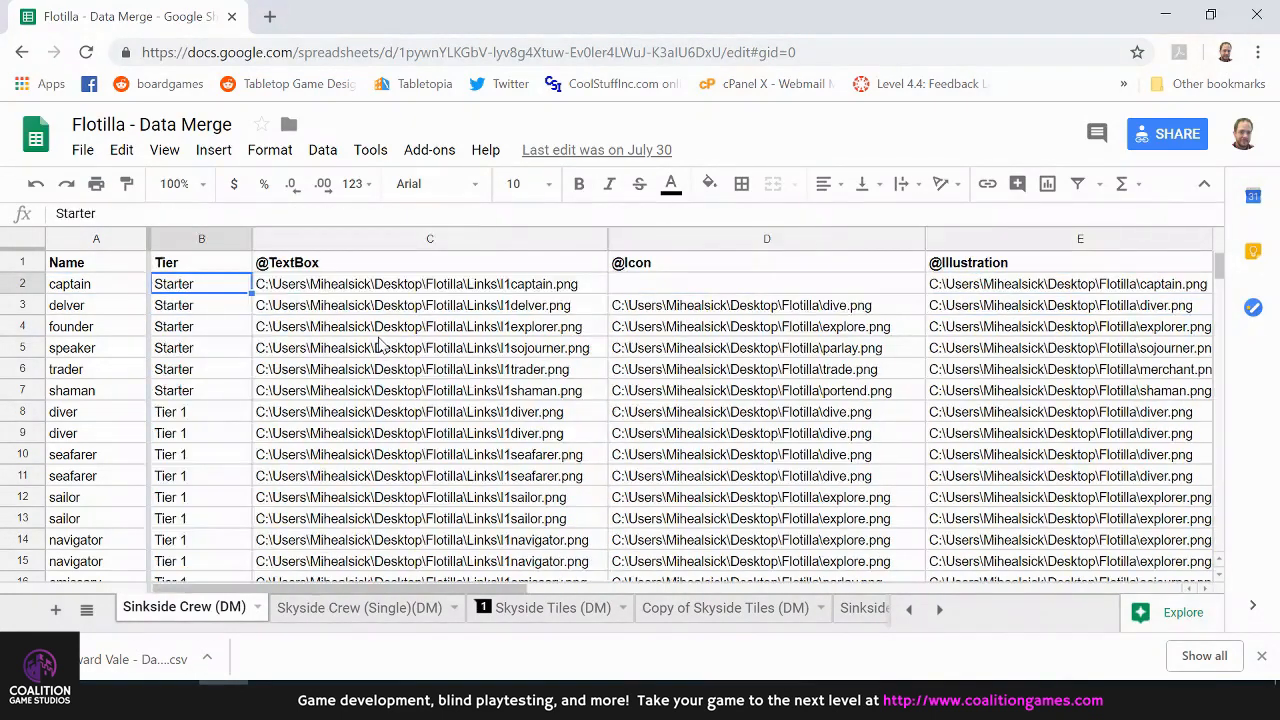
key(Left)
key(alt+Tab)
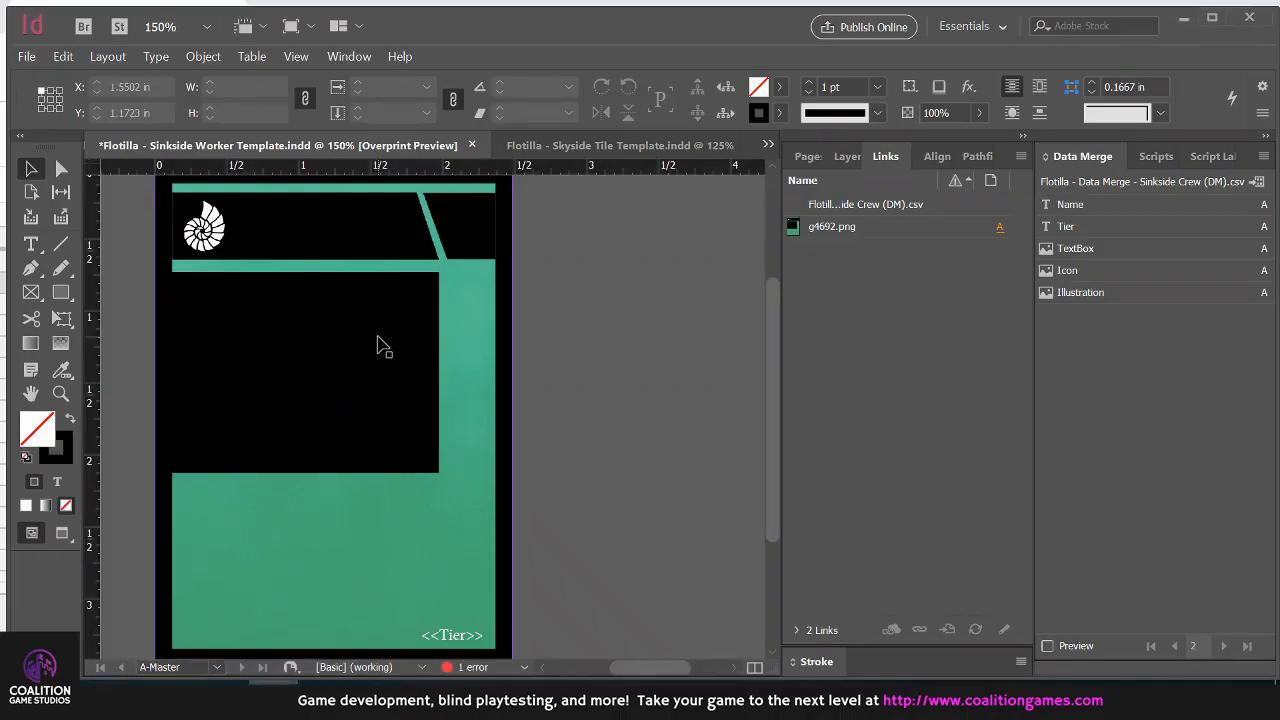
key(alt+Tab)
click(515, 288)
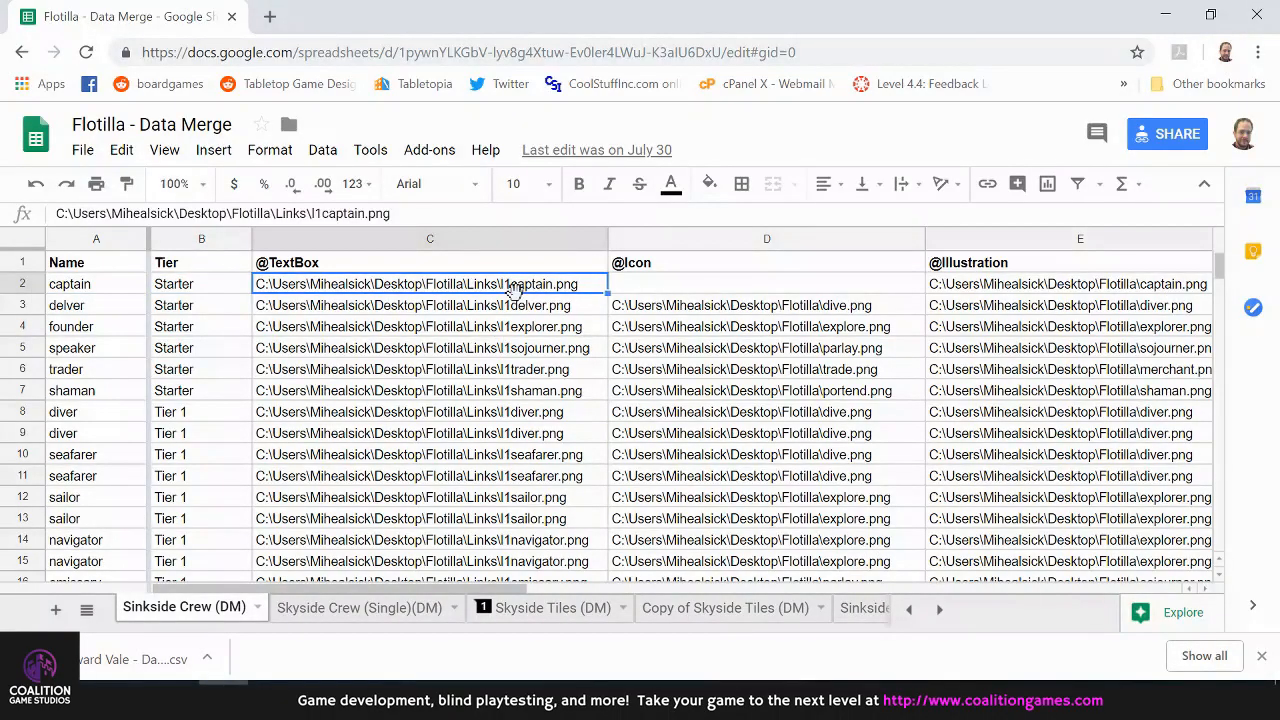
key(Down)
key(Up)
key(Down)
key(Down)
key(Down)
key(Down)
key(Down)
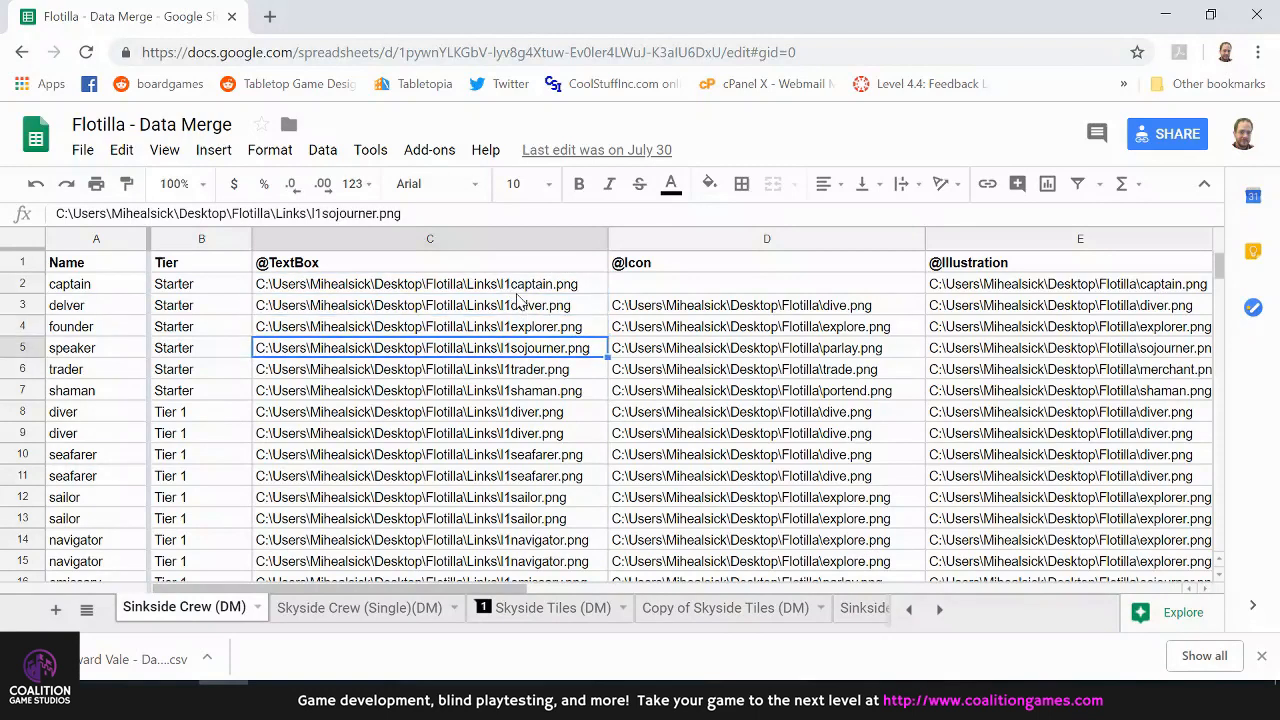
key(Down)
key(Down)
key(Down)
key(Down)
key(Down)
key(Down)
key(Down)
key(Down)
key(Down)
key(Down)
key(Down)
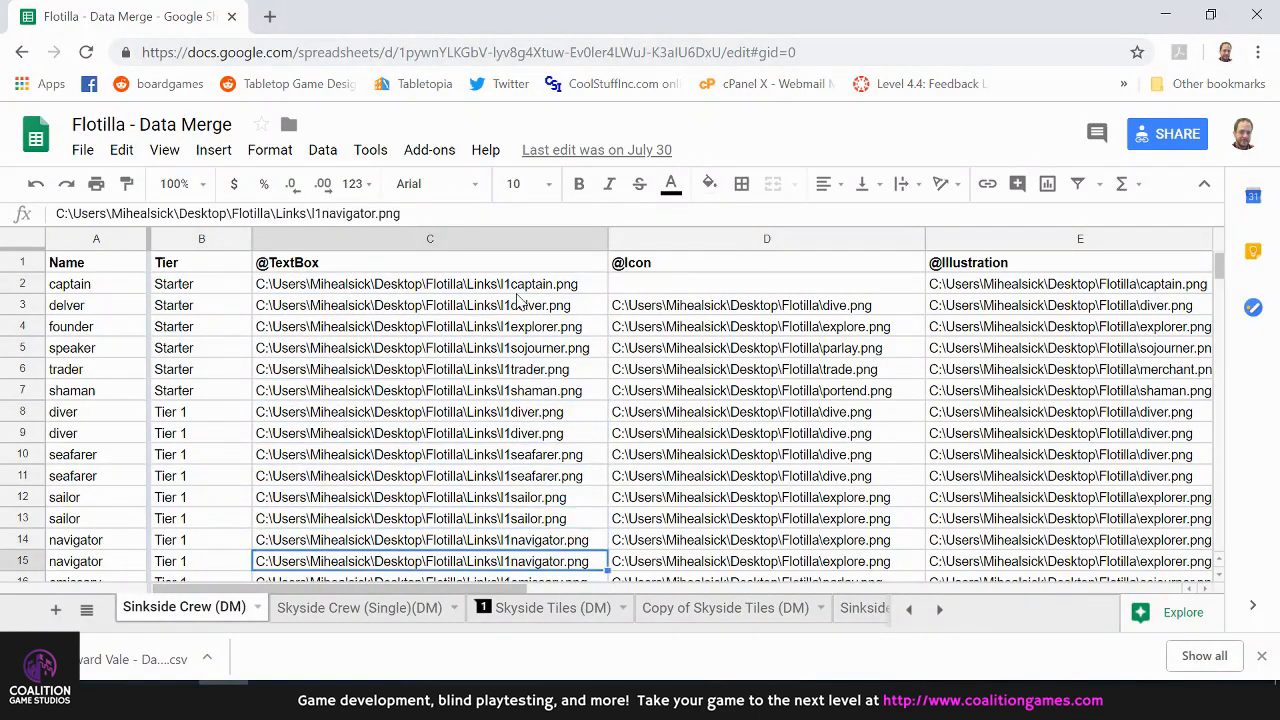
key(Down)
key(Down)
key(Up)
key(Up)
key(Up)
key(Up)
key(Up)
key(Up)
key(Up)
key(Up)
key(Up)
key(Up)
key(Up)
key(Up)
key(Up)
key(Up)
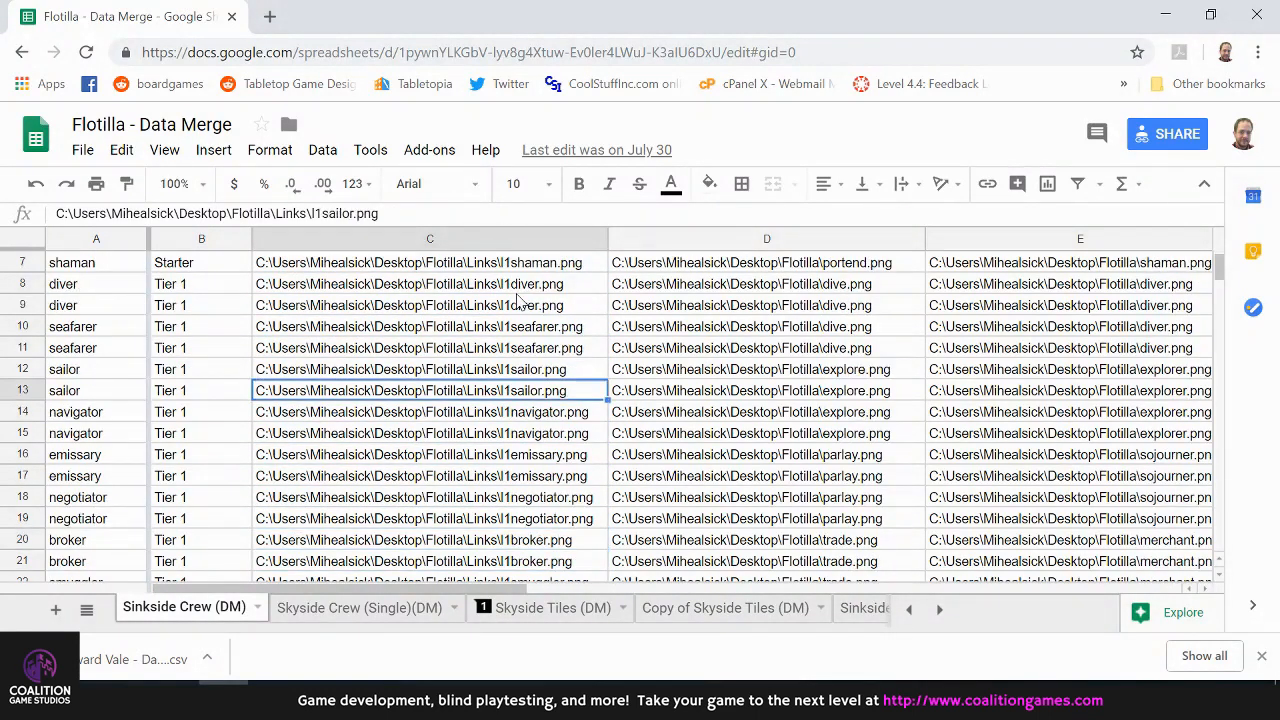
key(Up)
key(Up)
key(Up)
key(Up)
key(Up)
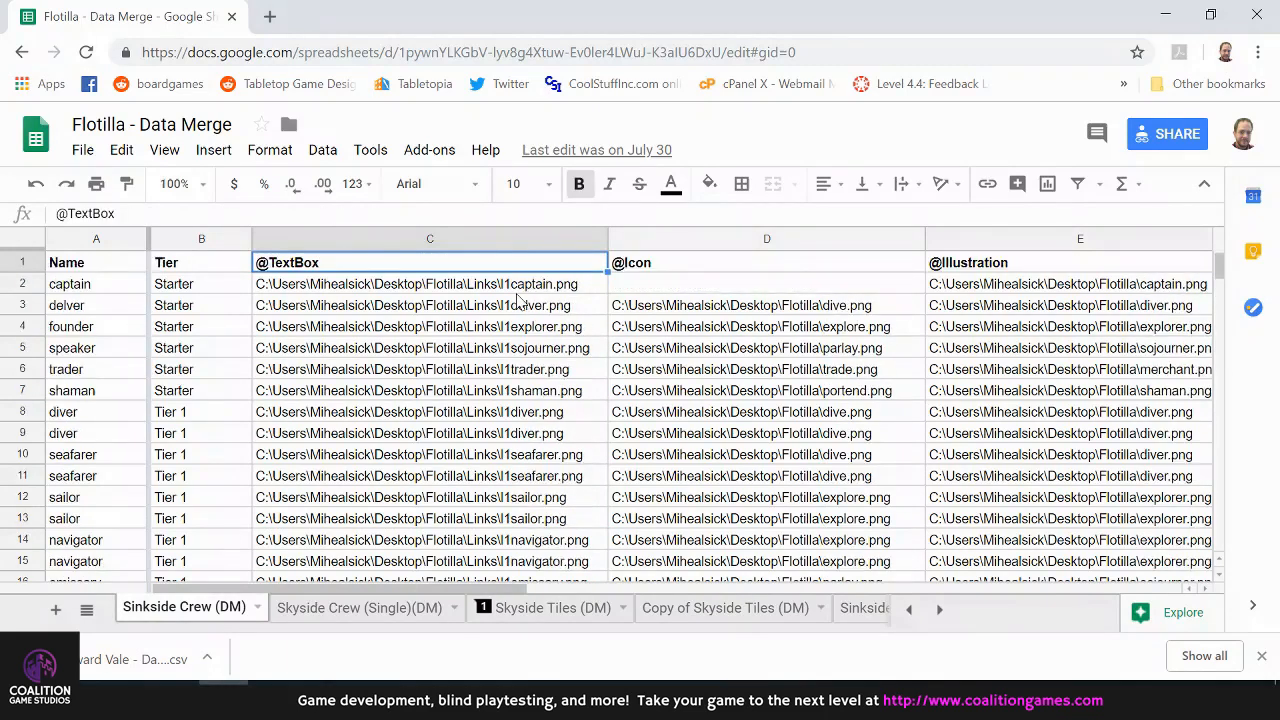
click(515, 288)
key(Down)
key(Down)
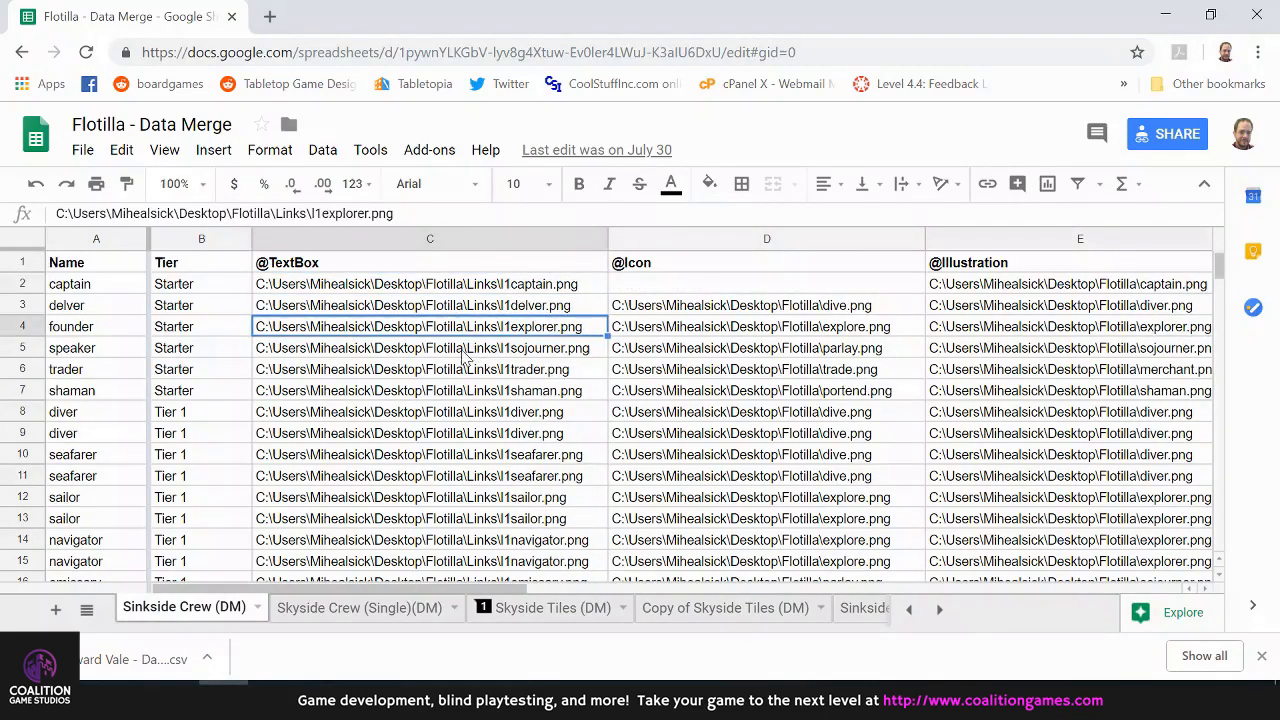
key(Left)
key(Left)
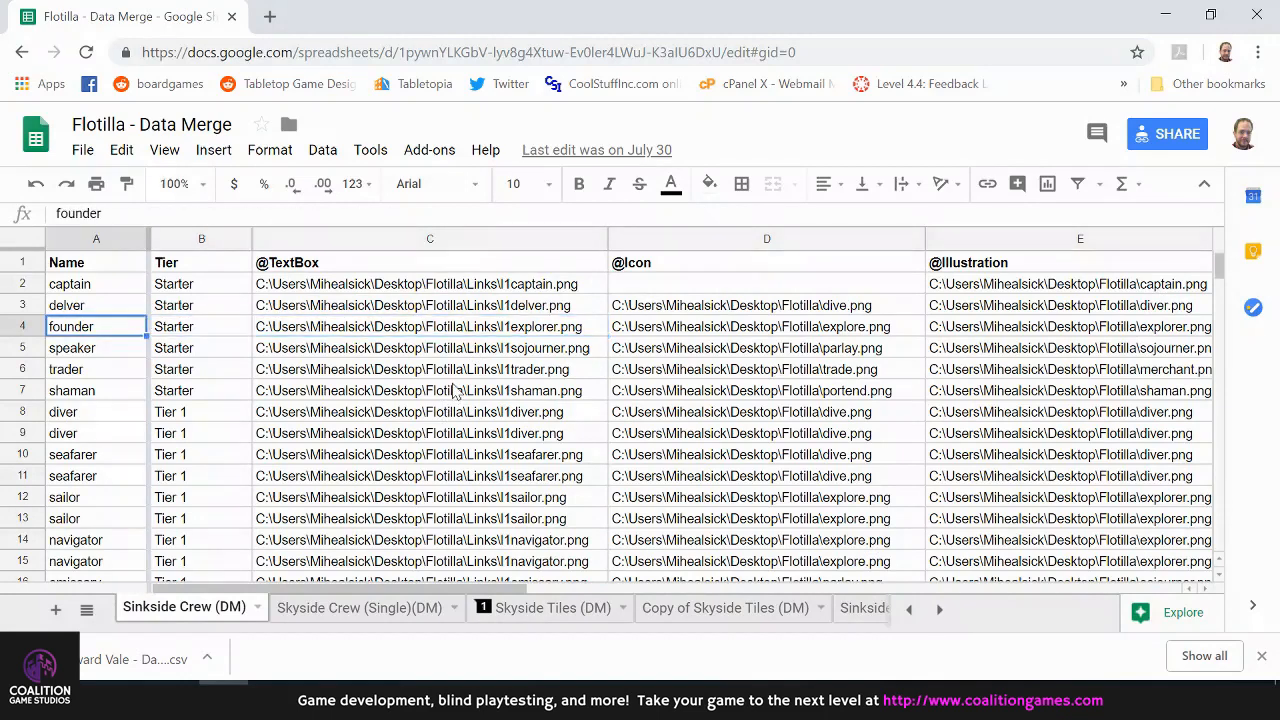
key(Up)
key(Up)
key(Up)
key(Right)
key(Right)
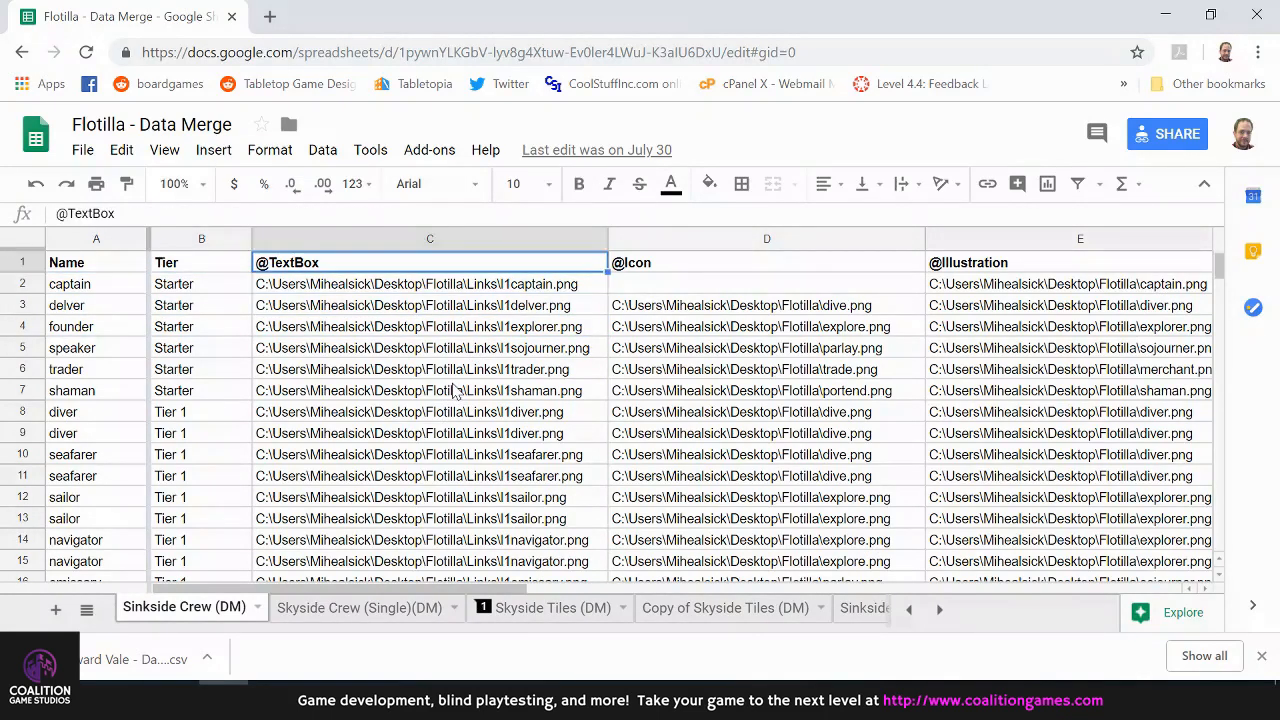
key(Down)
key(Up)
key(Down)
key(Down)
key(Up)
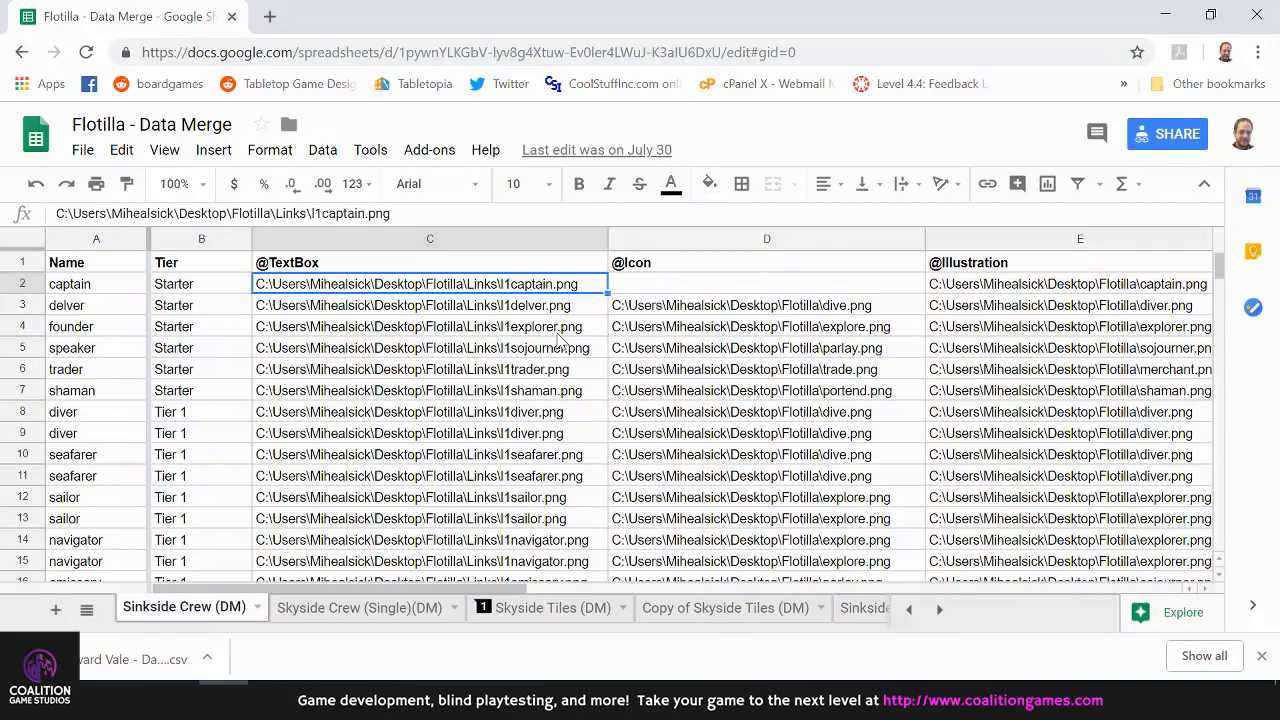
key(Down)
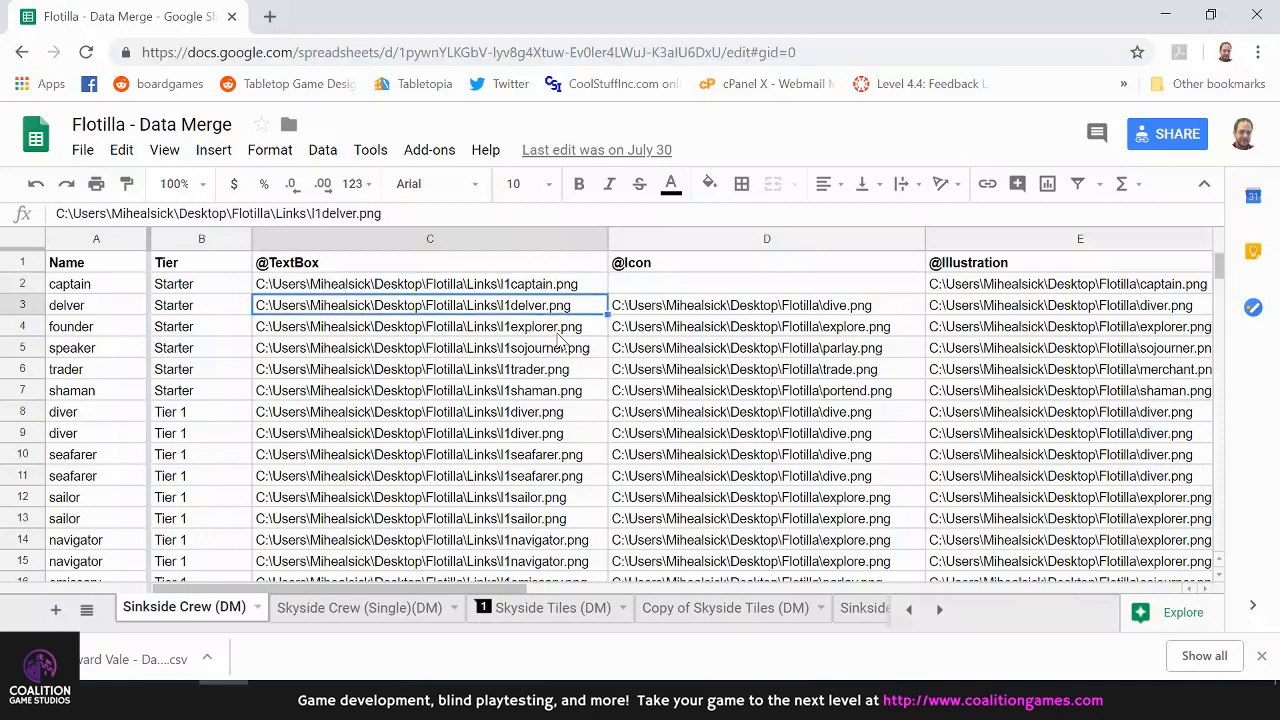
key(Right)
key(Right)
key(Right)
key(Up)
key(Left)
key(Left)
key(Left)
key(Left)
key(Left)
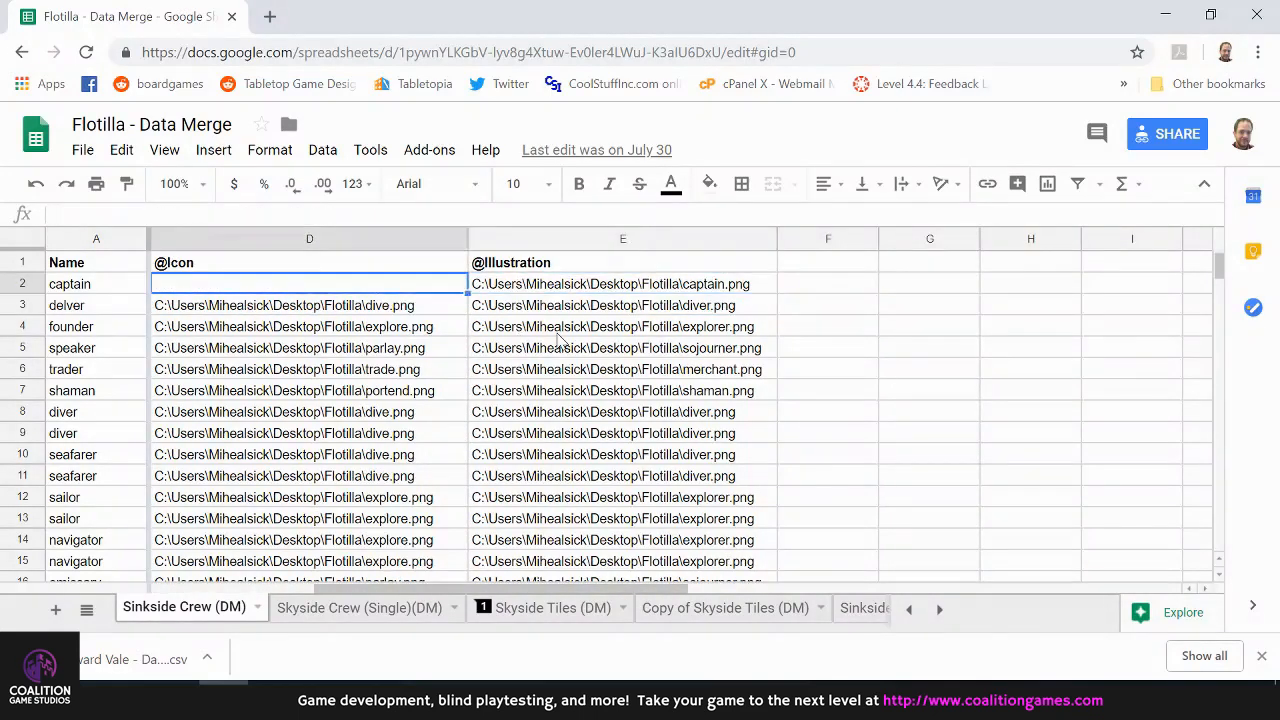
key(Right)
key(Right)
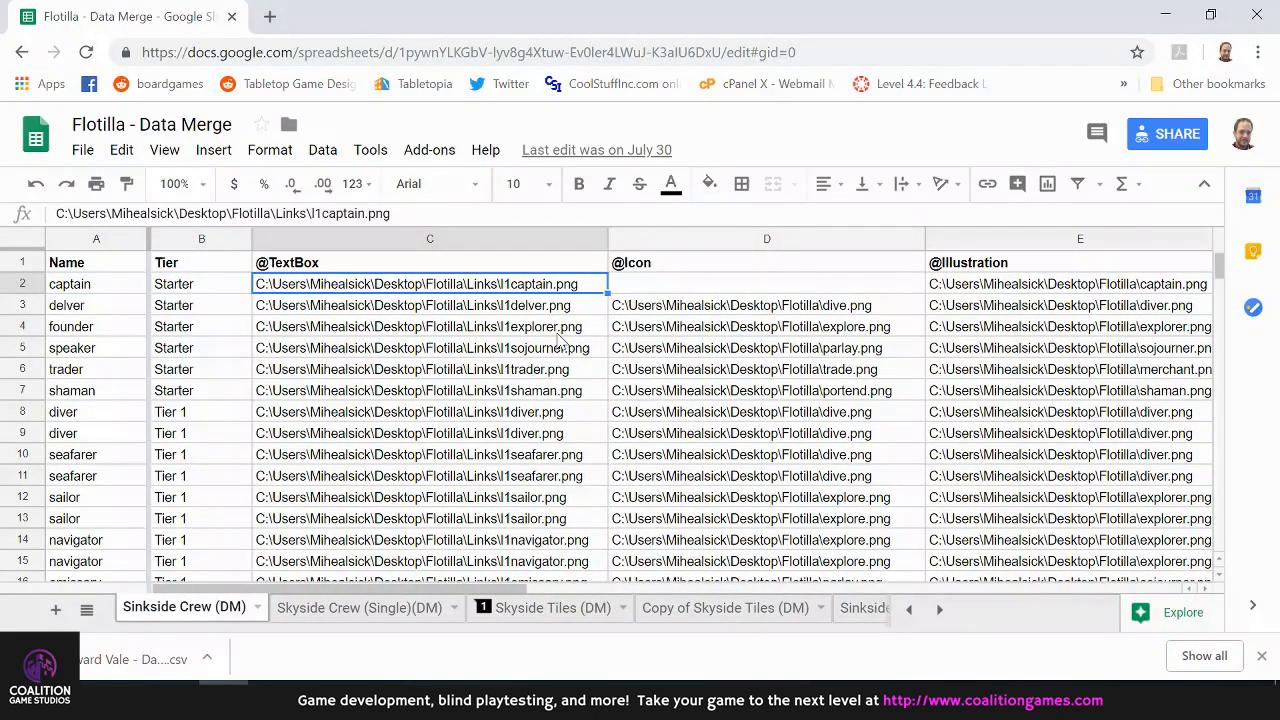
Open the l1dealer image from the Links folder in File Explorer, browse the following text-box images and return to the spreadsheet
mouse_move(173, 700)
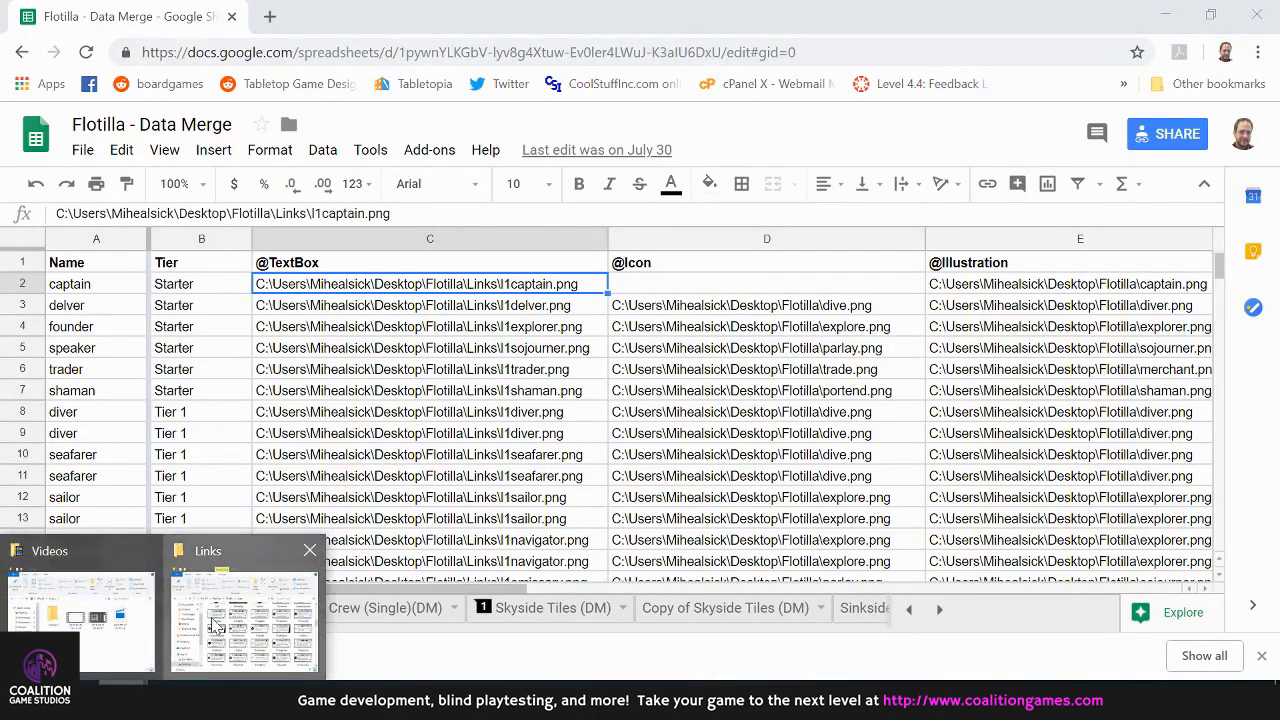
click(213, 625)
click(643, 452)
double_click(643, 452)
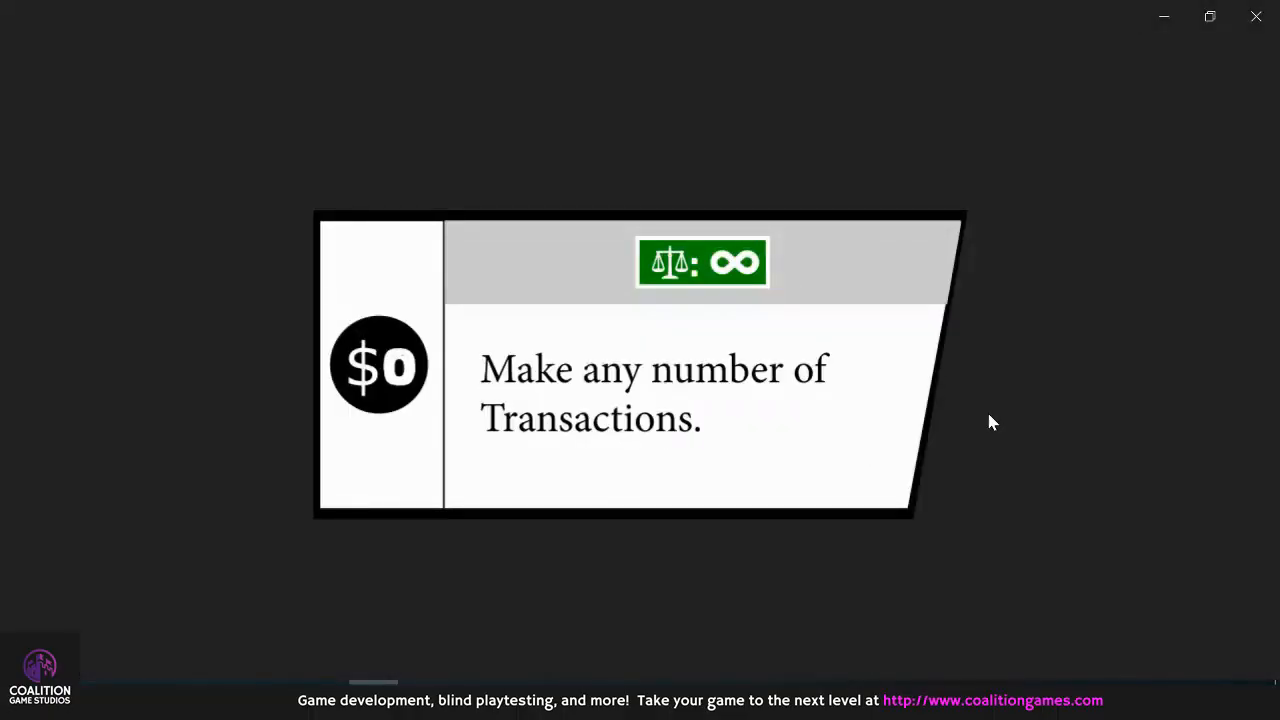
key(Right)
key(Right)
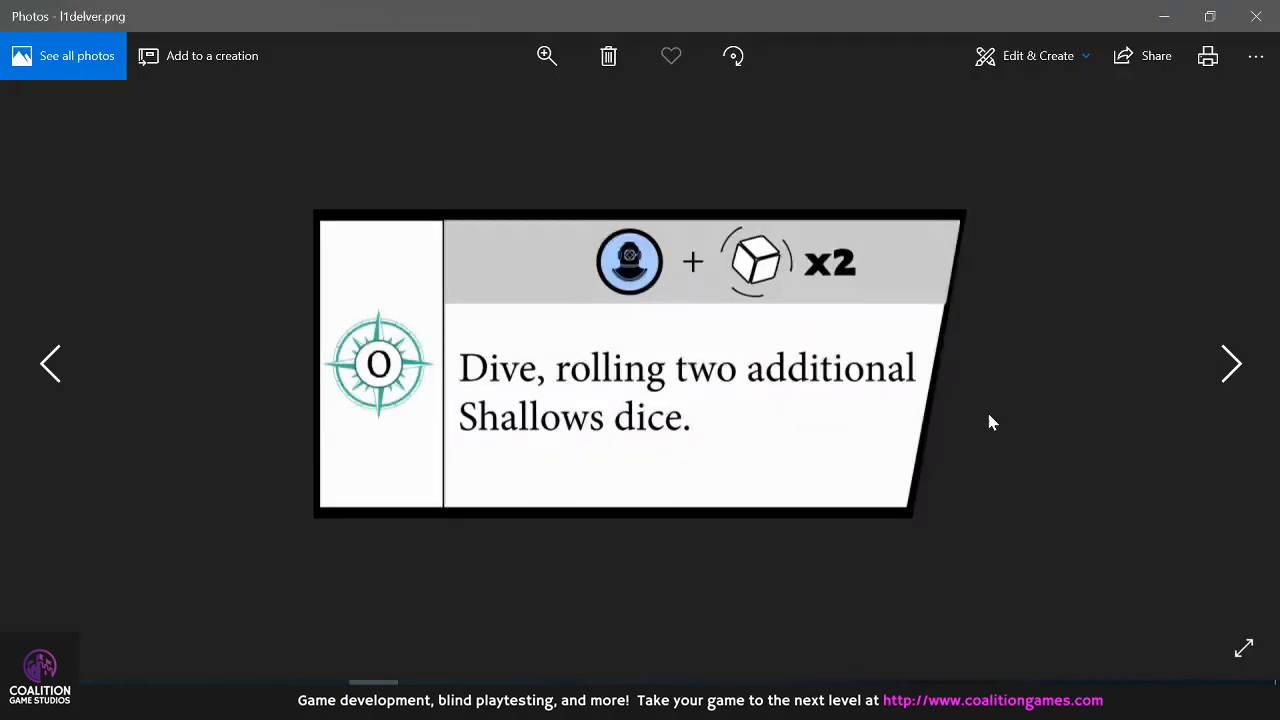
key(Right)
key(Right)
key(Right)
key(Right)
key(Right)
key(Right)
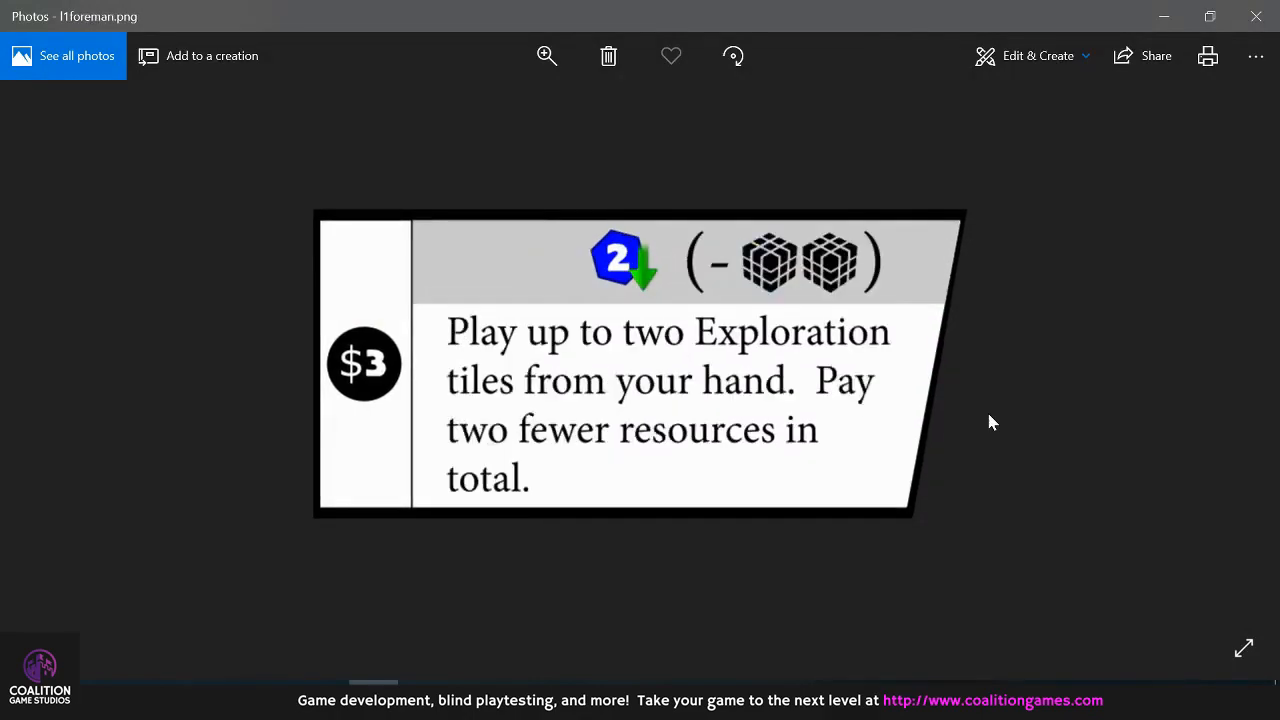
key(Right)
click(1256, 16)
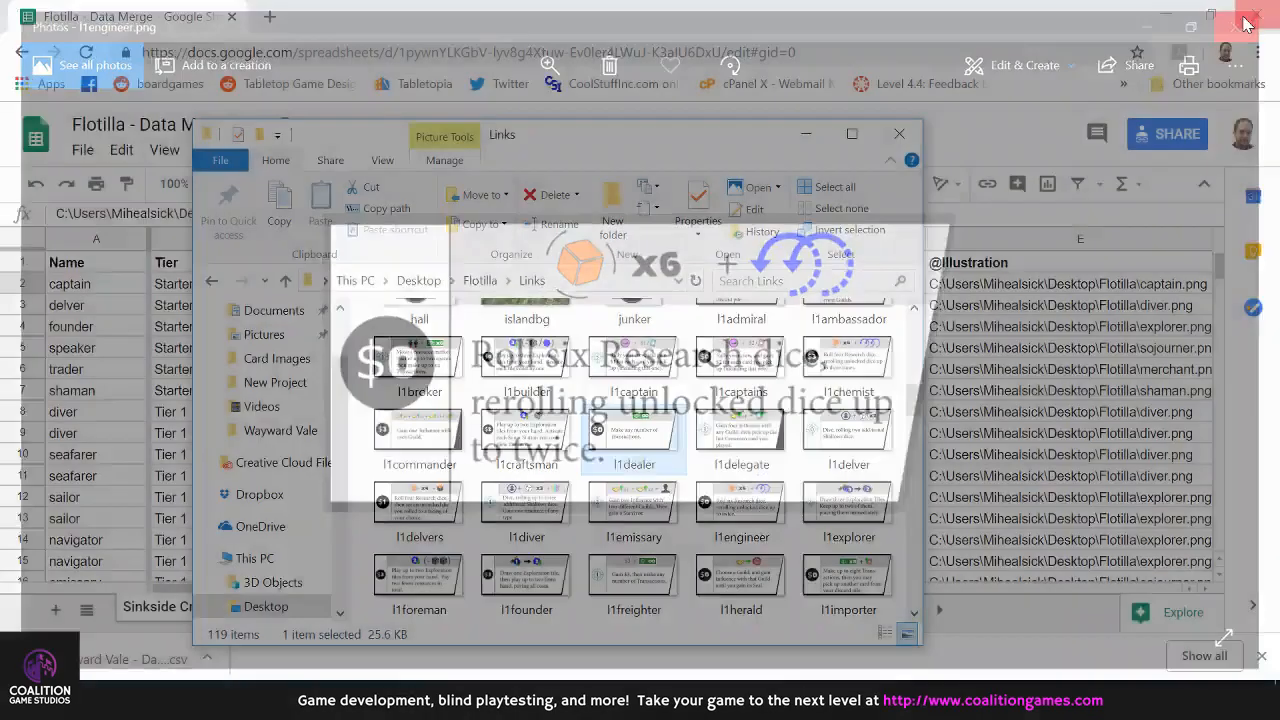
click(729, 8)
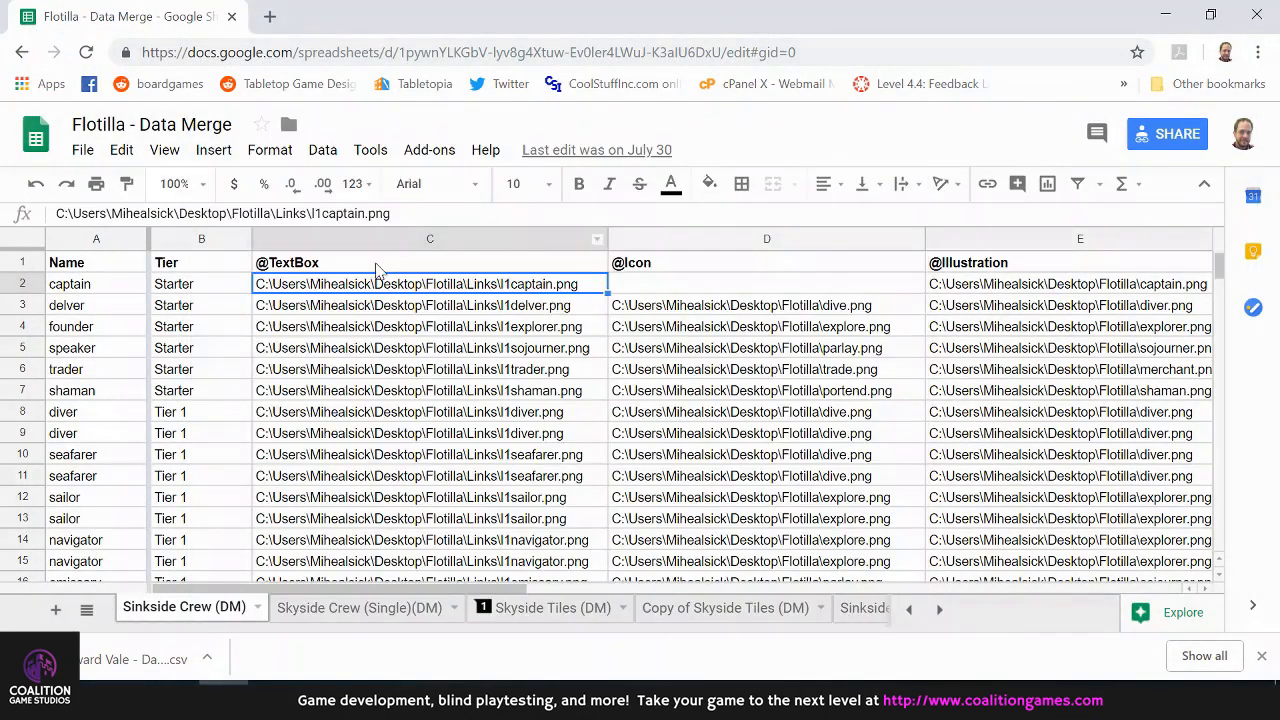
click(380, 263)
key(Down)
key(Right)
key(Right)
key(Right)
key(Left)
key(Left)
key(Left)
key(Down)
key(Right)
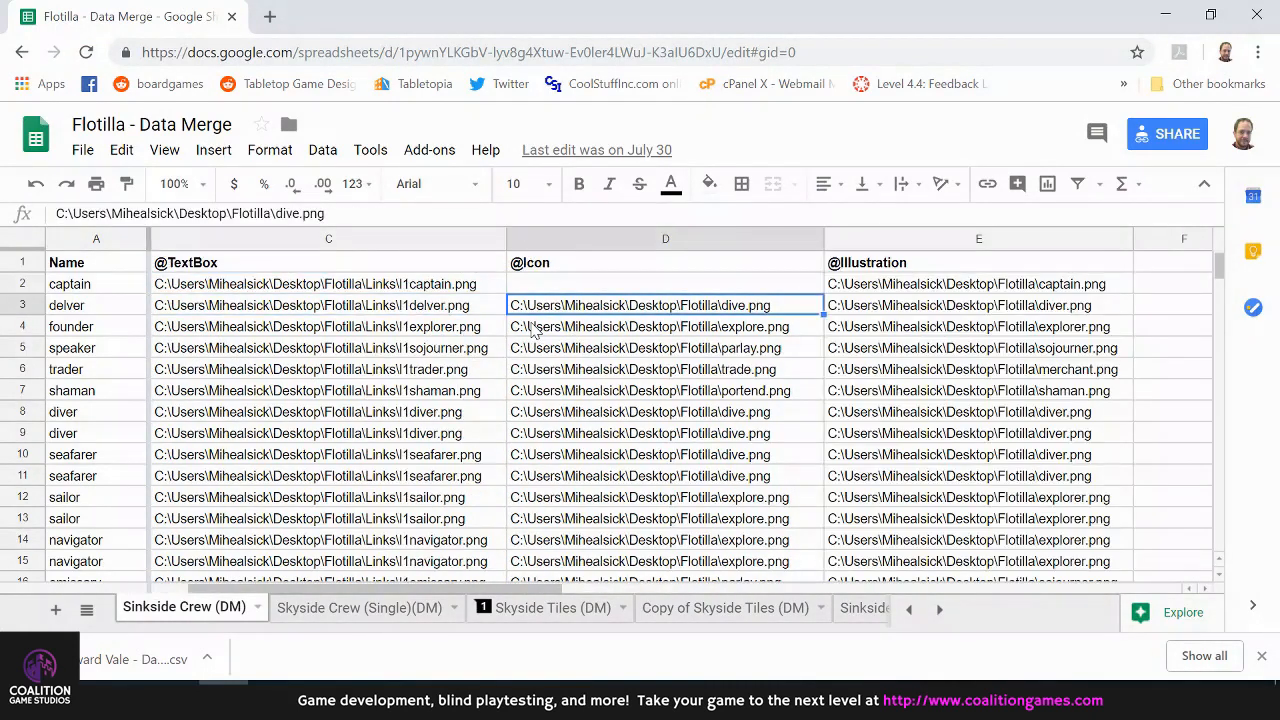
Review the delver row back to its name, and examine the Name column down to trader
key(Left)
key(Left)
key(Left)
key(Right)
key(Right)
key(Left)
key(Left)
key(Down)
key(Down)
key(Down)
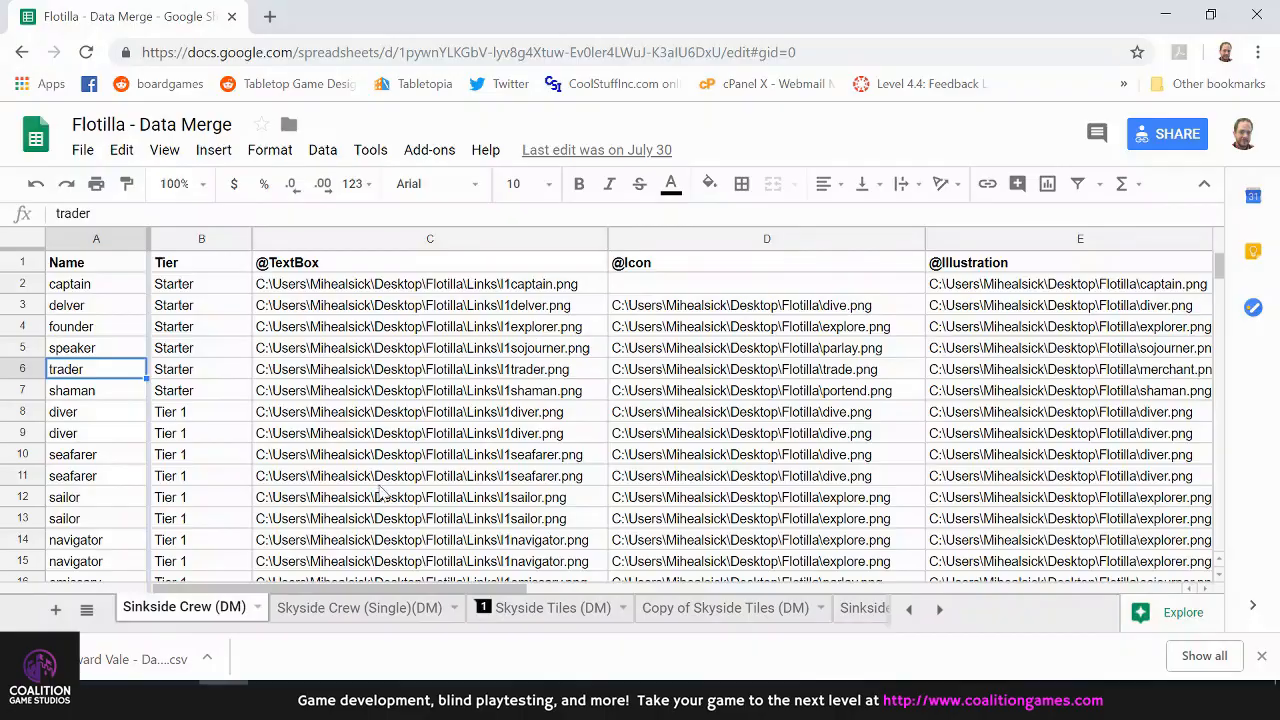
Switch back to InDesign and turn on the data merge preview for the Sinkside Worker template
click(274, 698)
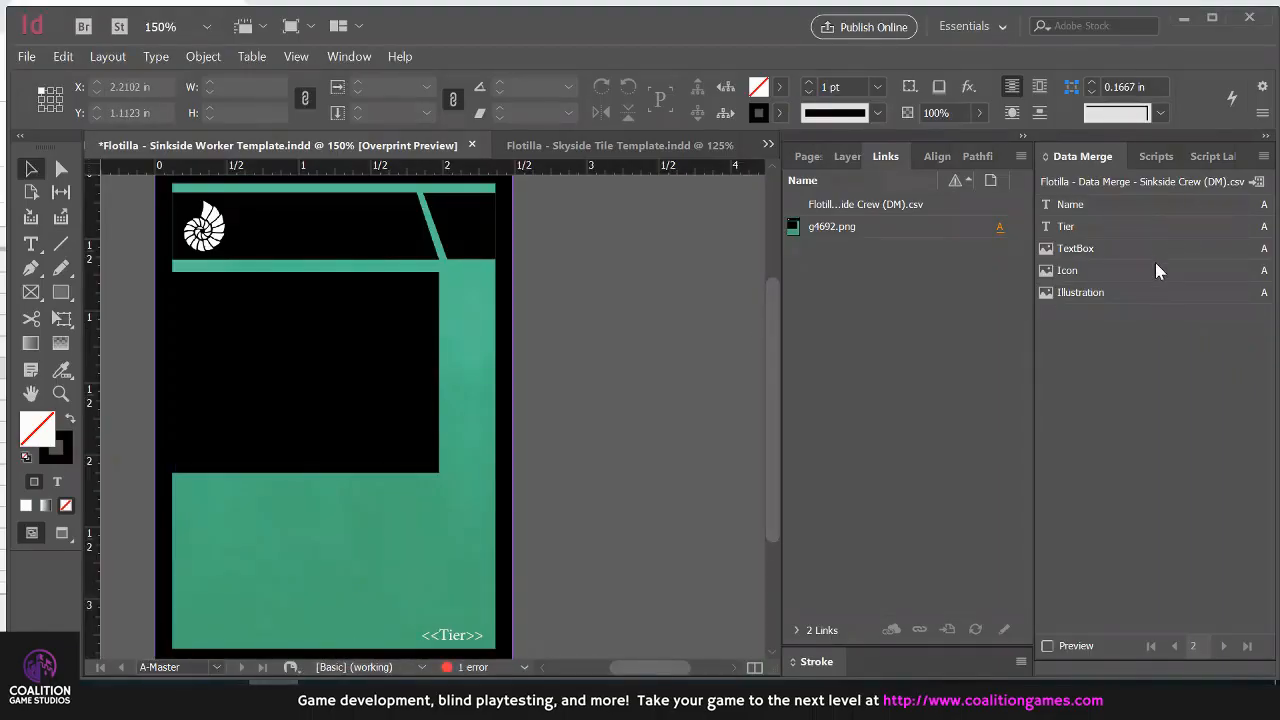
click(1048, 646)
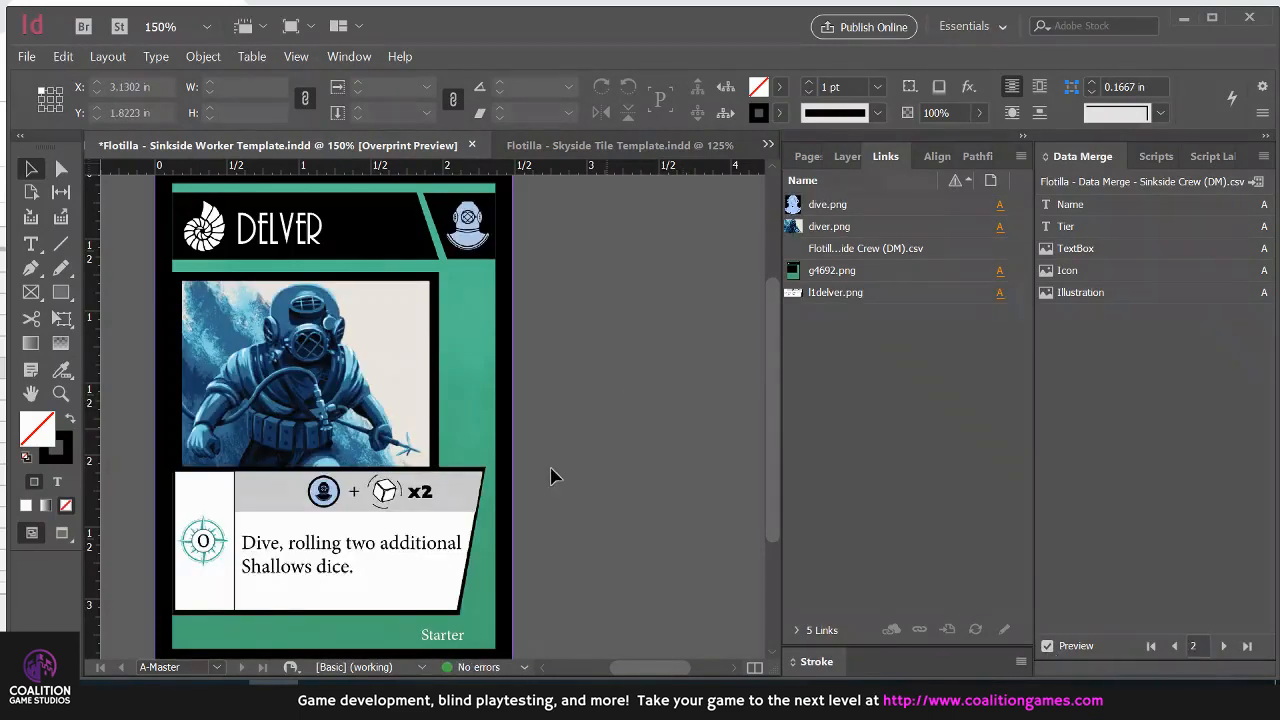
Delete the TextBox image frame from the Delver card, undo the deletion and deselect the frame
click(465, 495)
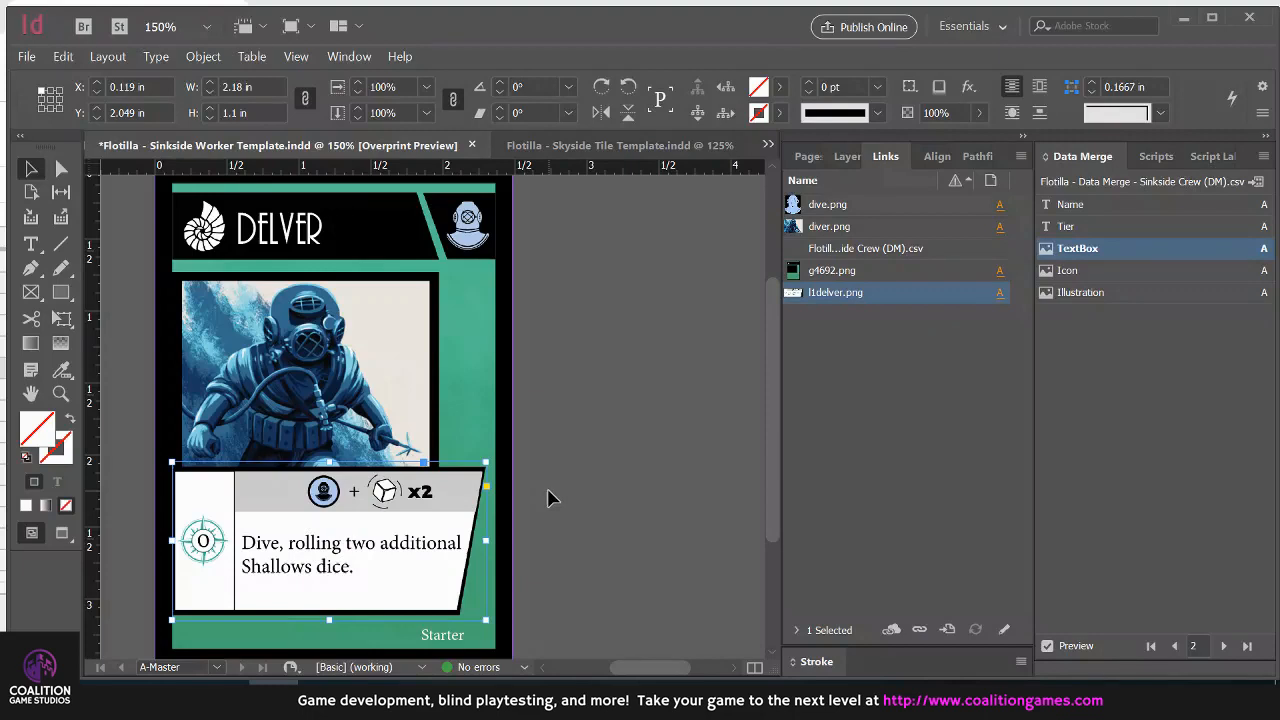
key(Delete)
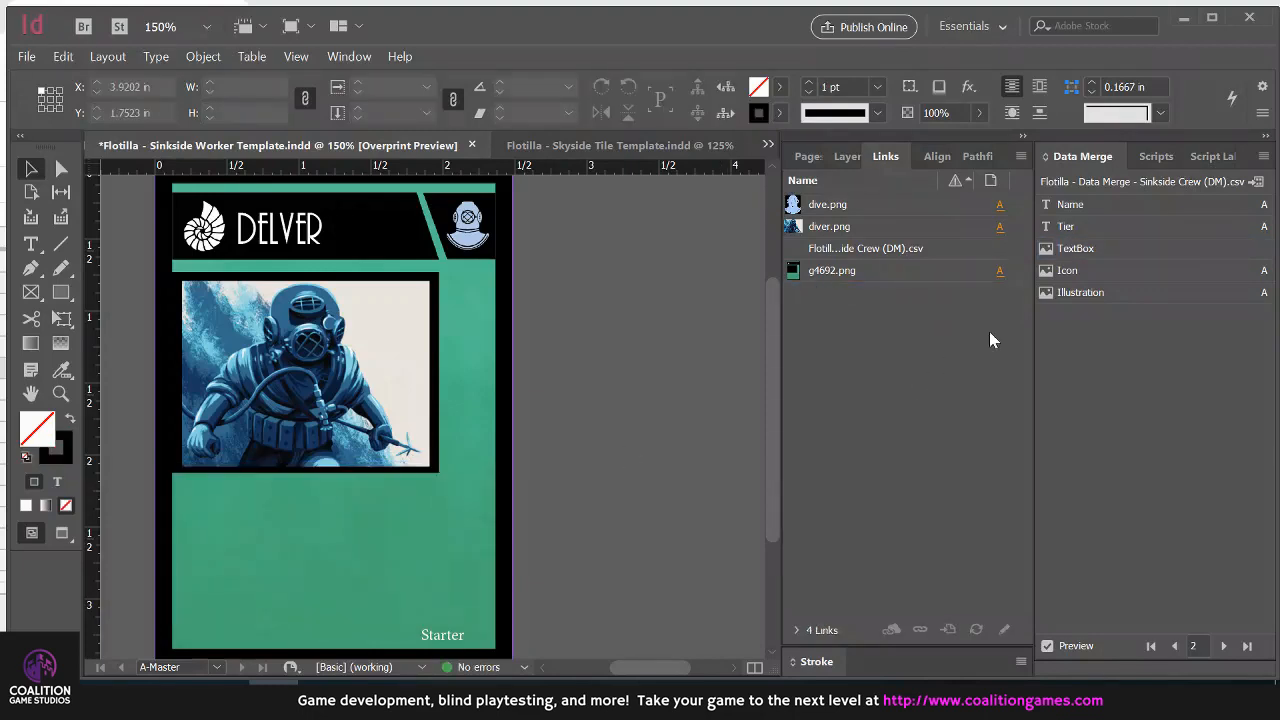
key(ctrl+z)
click(616, 463)
Preview merge record 3 and inspect the TextBox image frame on its card
click(1222, 646)
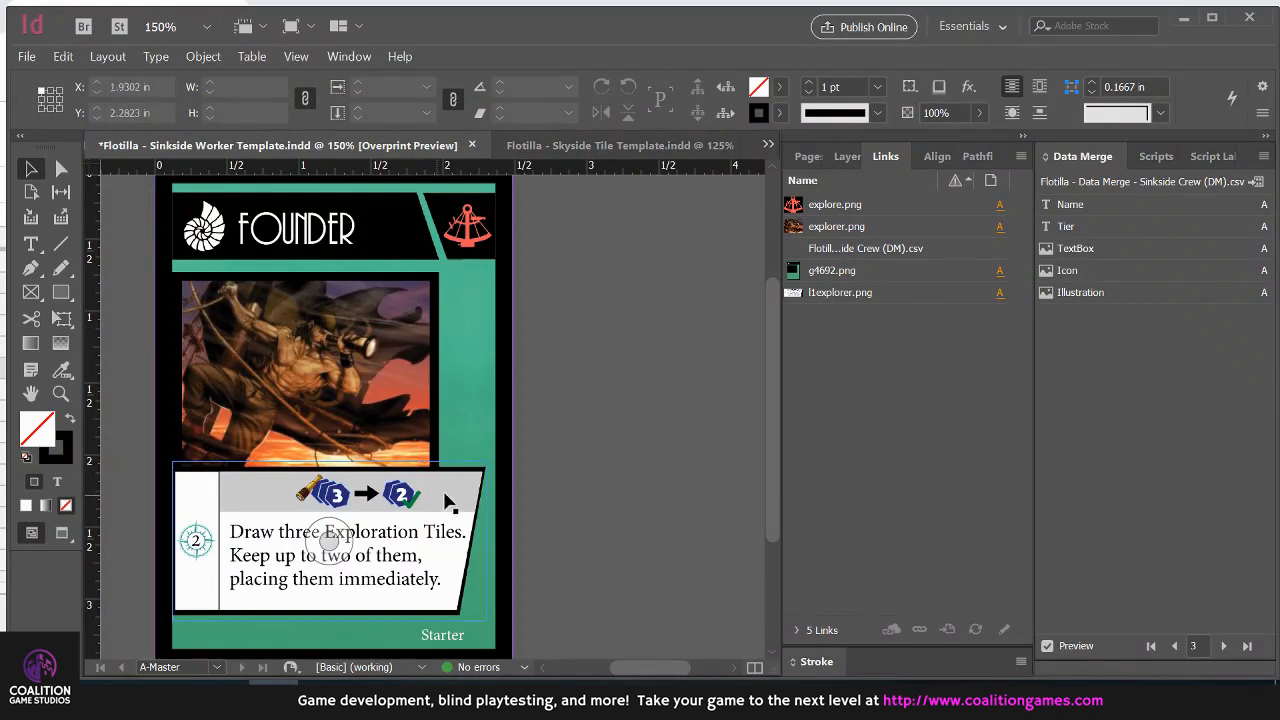
click(478, 512)
click(577, 477)
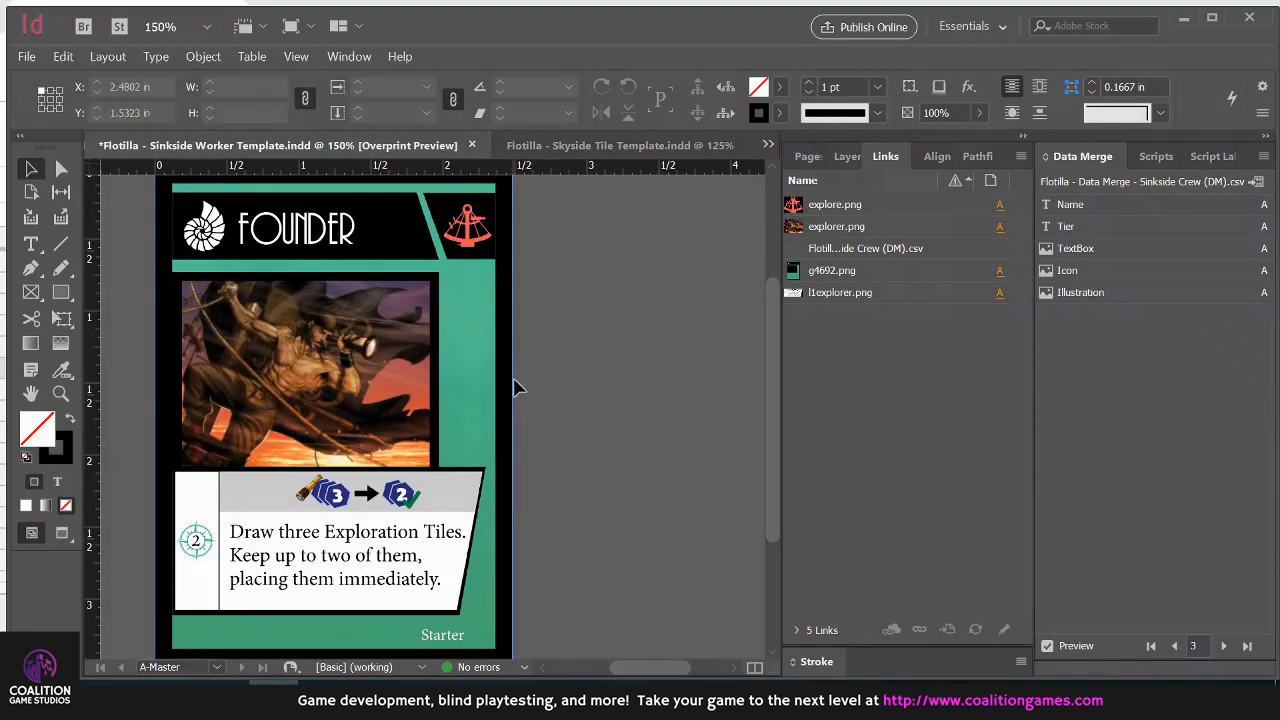
Inspect the text-box image frame on the Founder card and deselect it
click(329, 541)
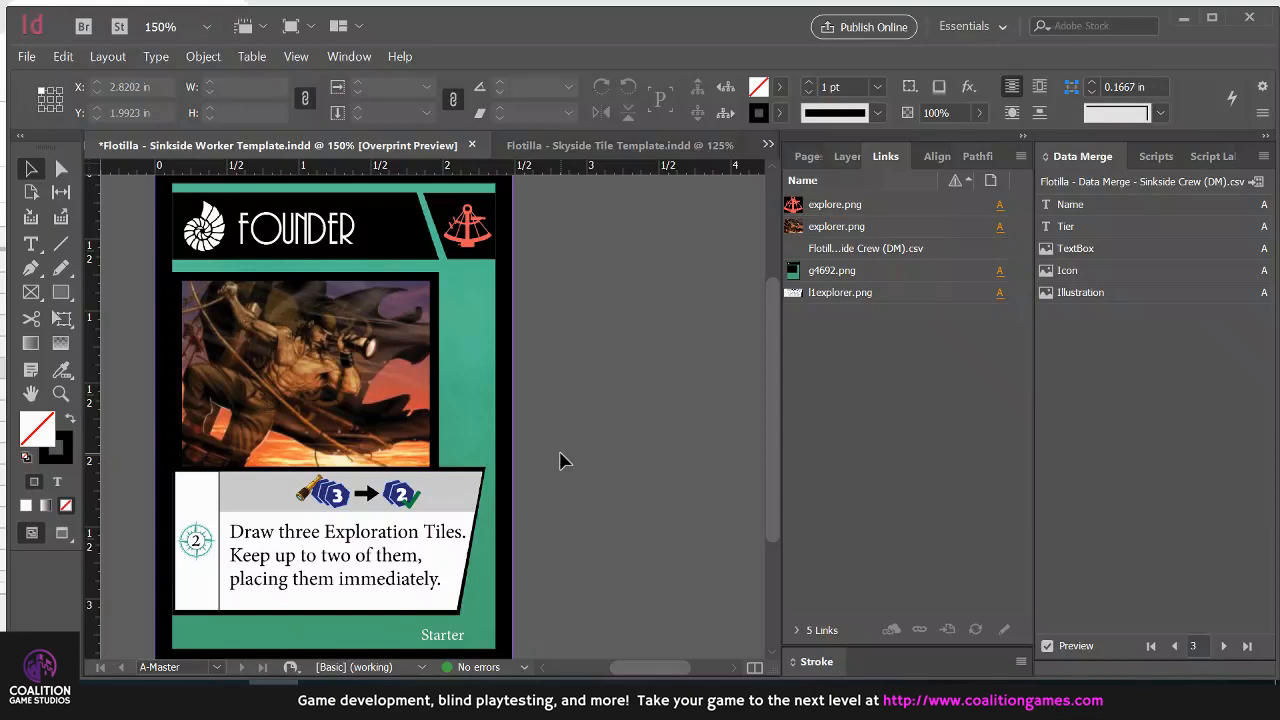
click(329, 540)
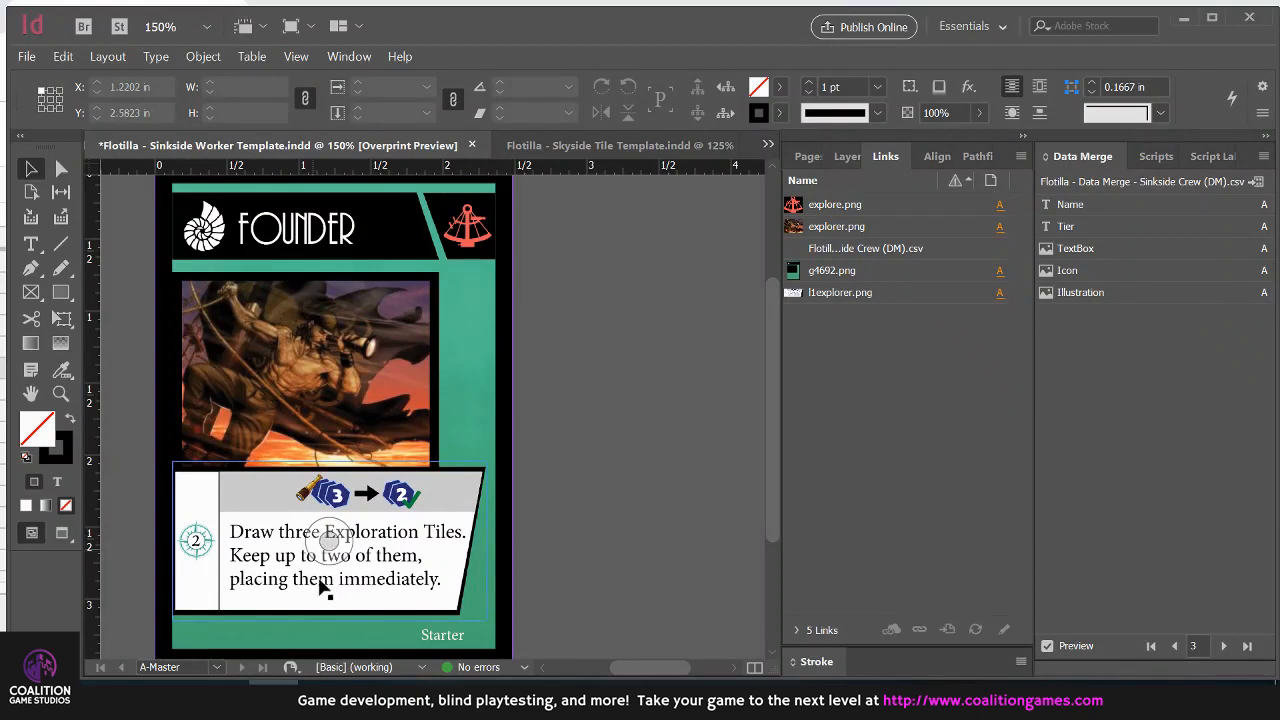
click(474, 477)
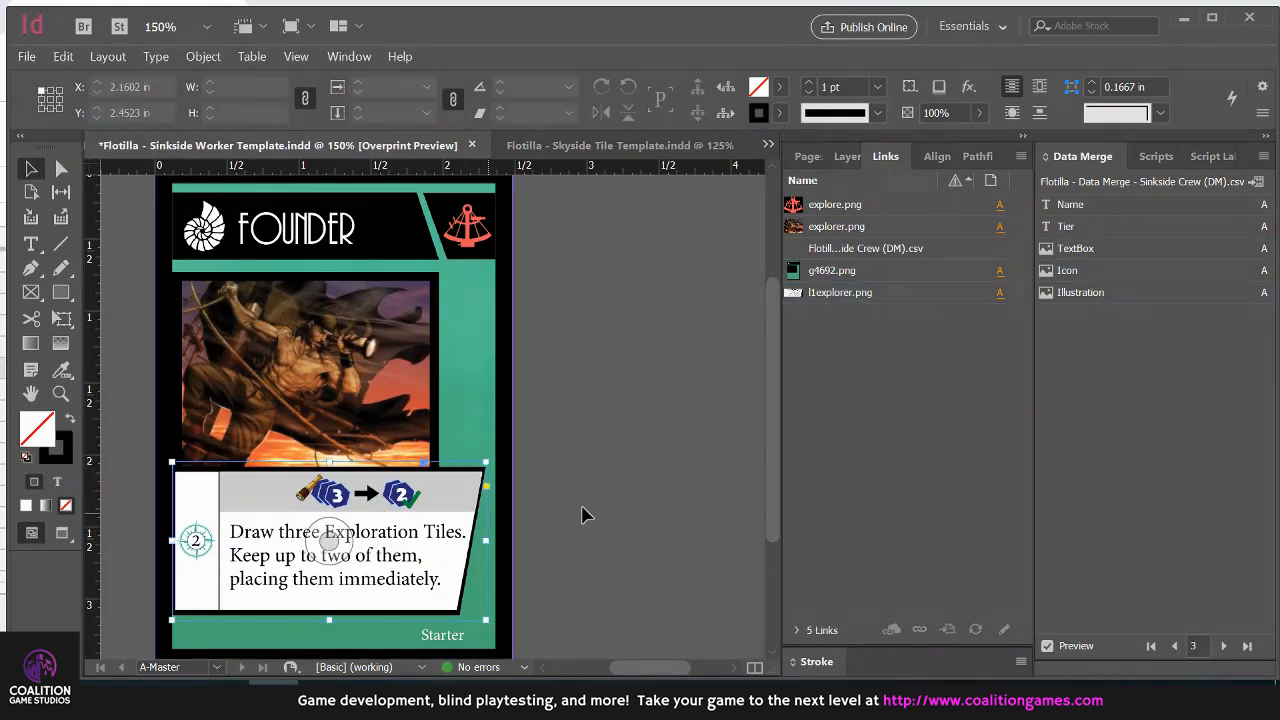
click(560, 495)
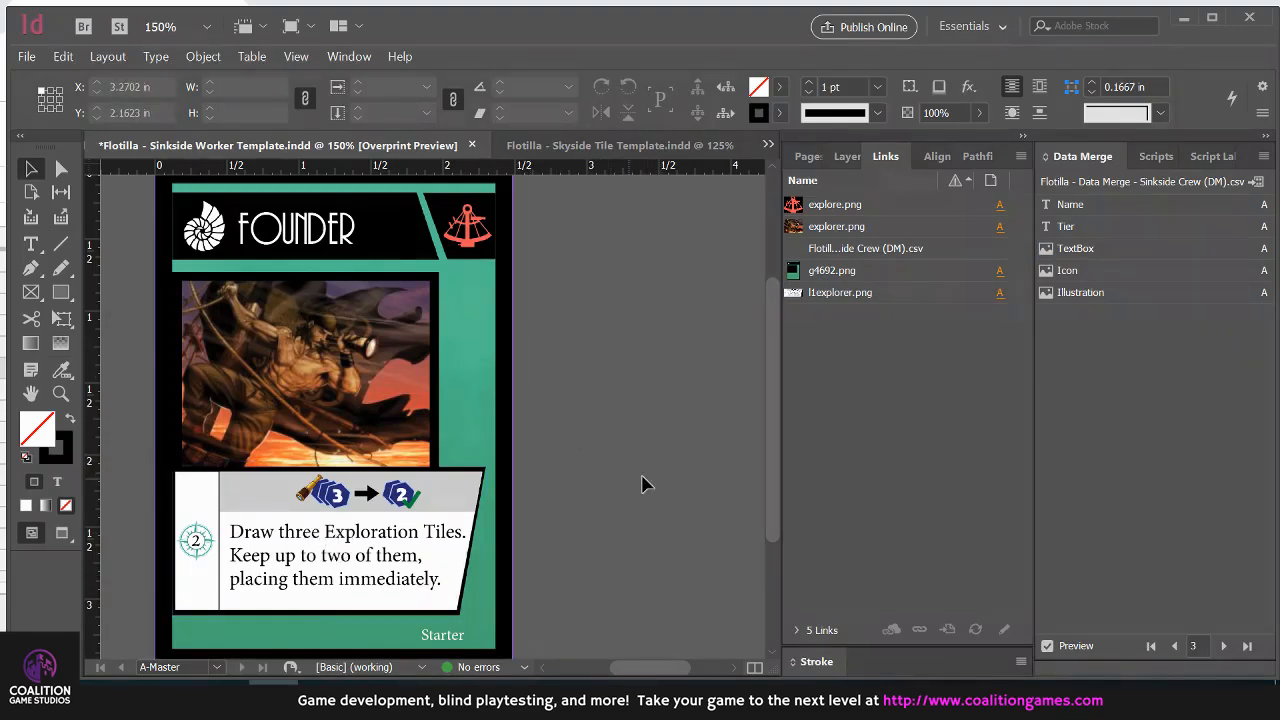
Switch to the Skyside Tile Template document and turn on Overprint Preview to show the hexagonal tile without frame edges
click(590, 145)
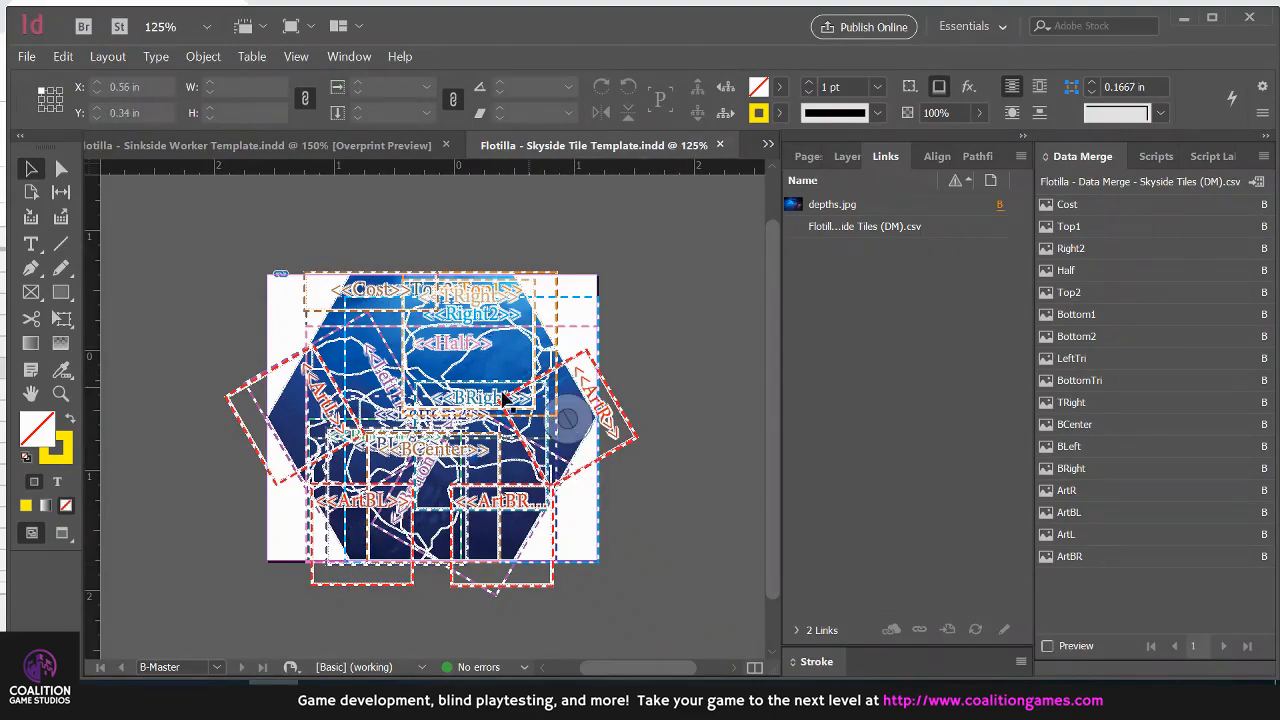
alt+scroll(455, 368, up, 3)
alt+scroll(455, 370, down, 3)
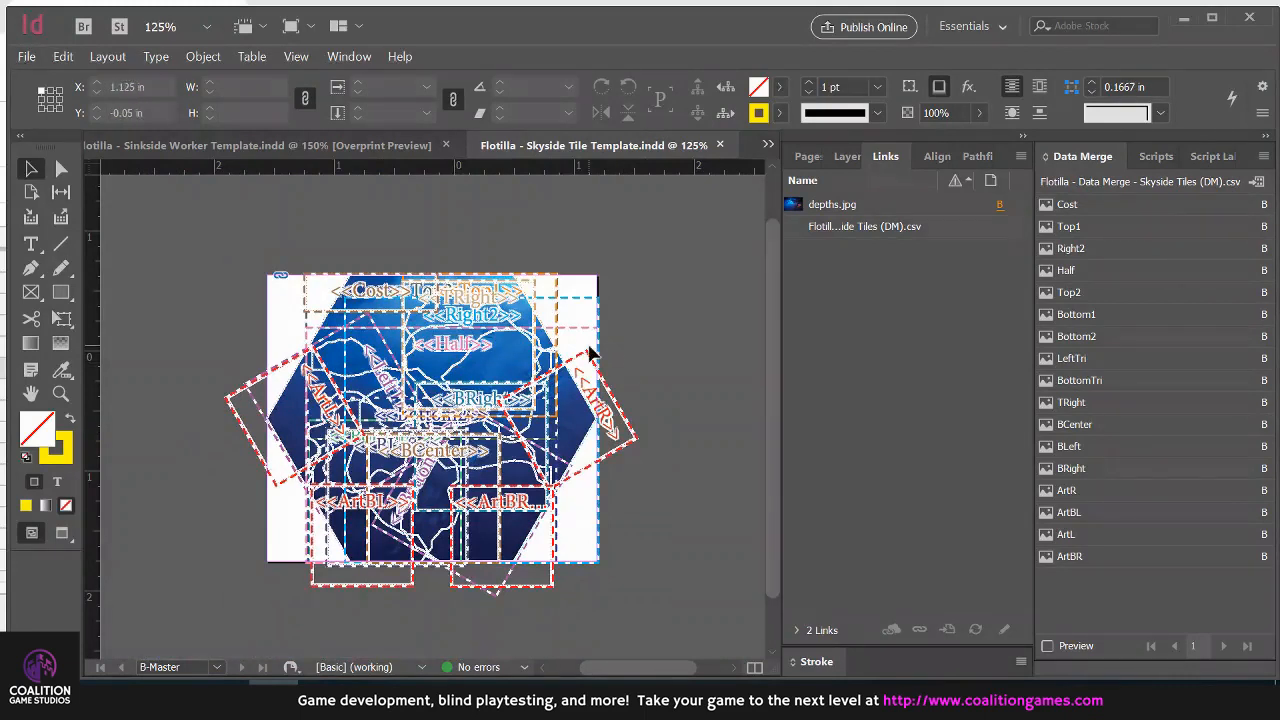
key(ctrl+alt+shift+y)
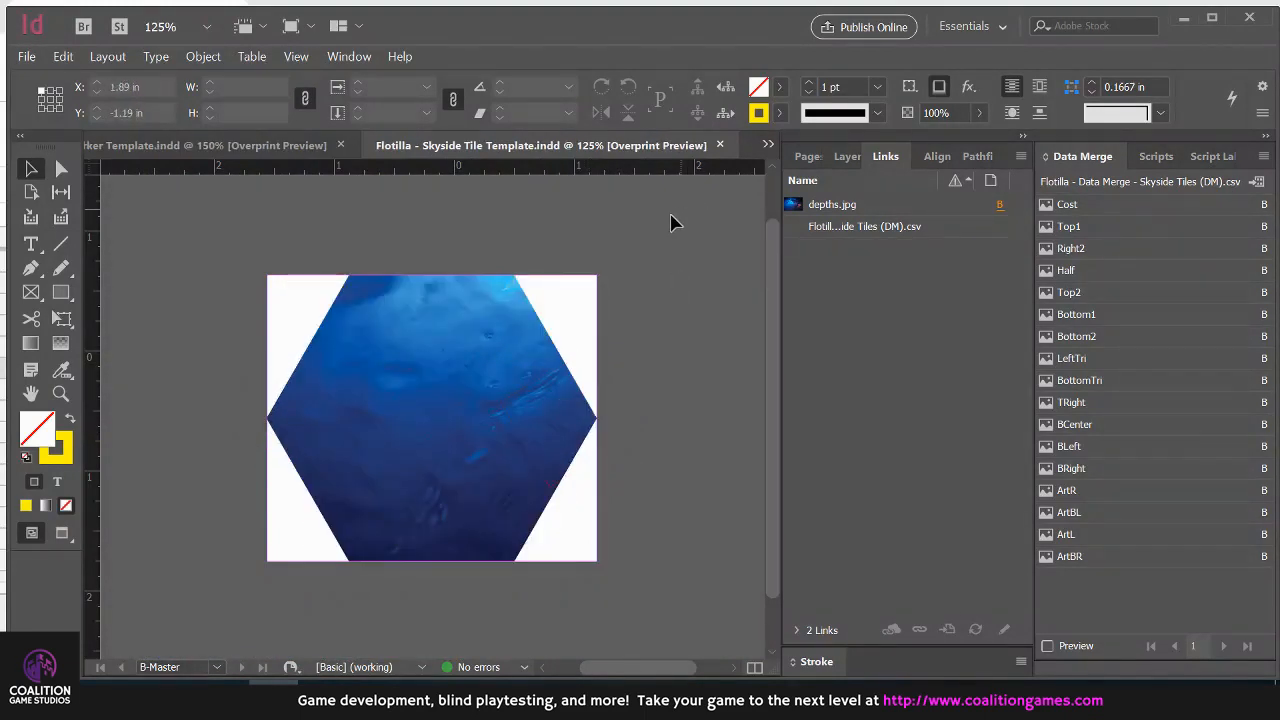
alt+scroll(525, 333, up, 1)
alt+scroll(525, 333, up, 1)
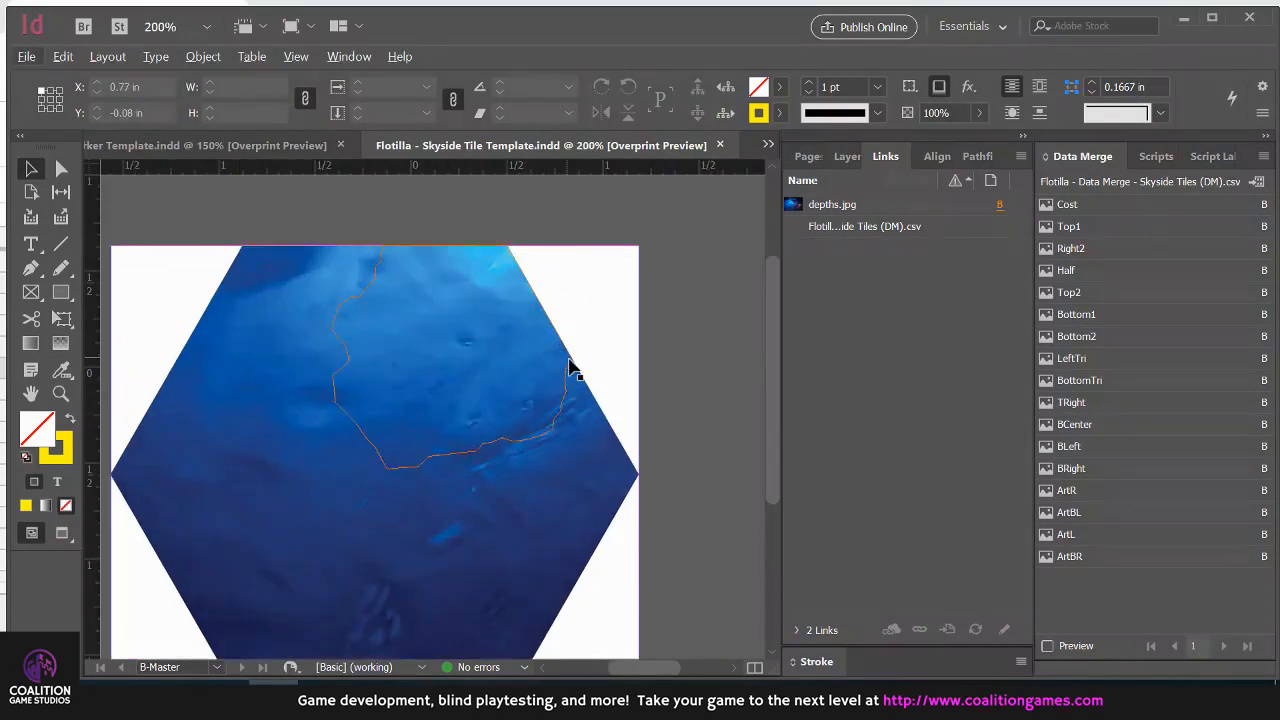
Inspect the irregular Top1 and Right2 image frames on the hexagonal tile and clear the selection
click(569, 365)
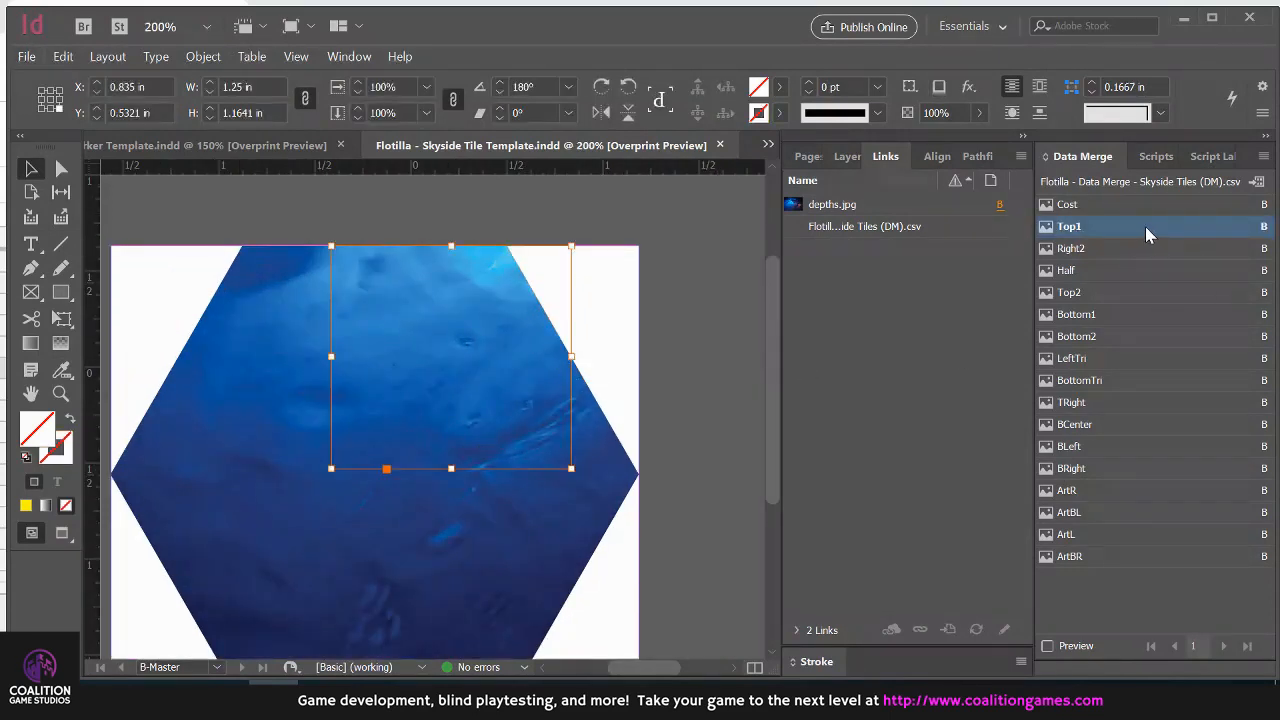
click(578, 392)
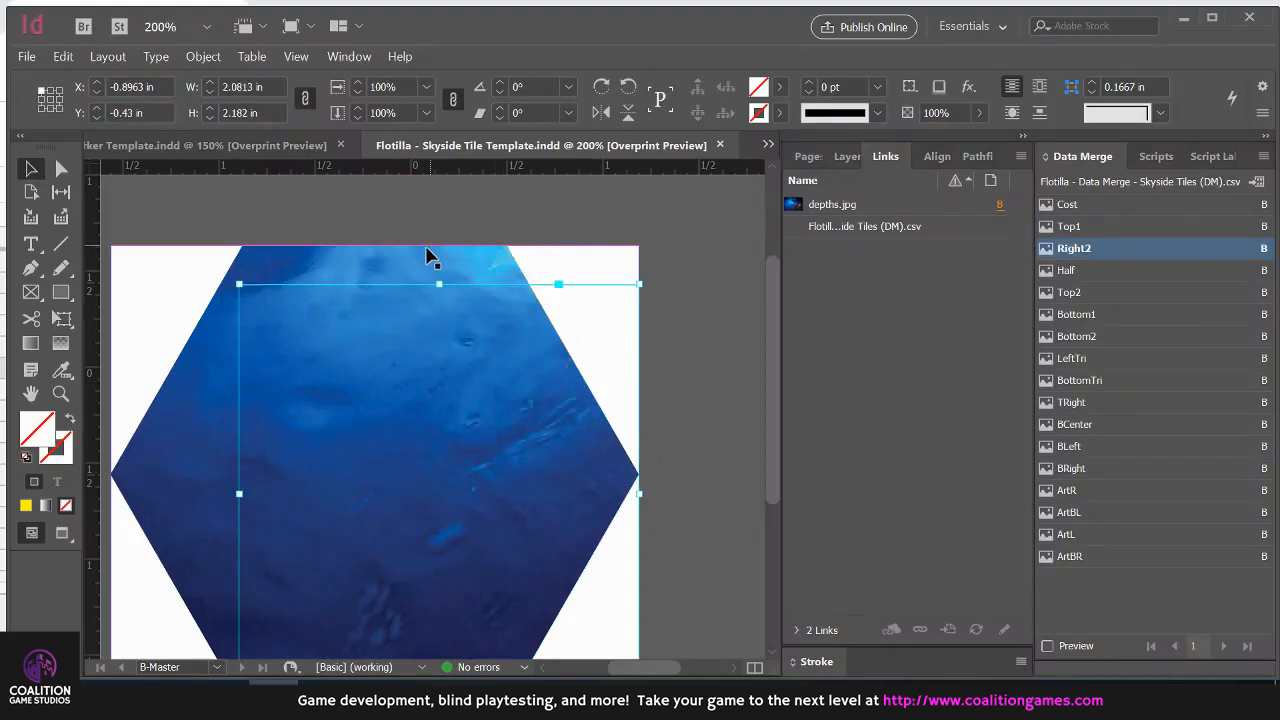
click(391, 243)
click(388, 252)
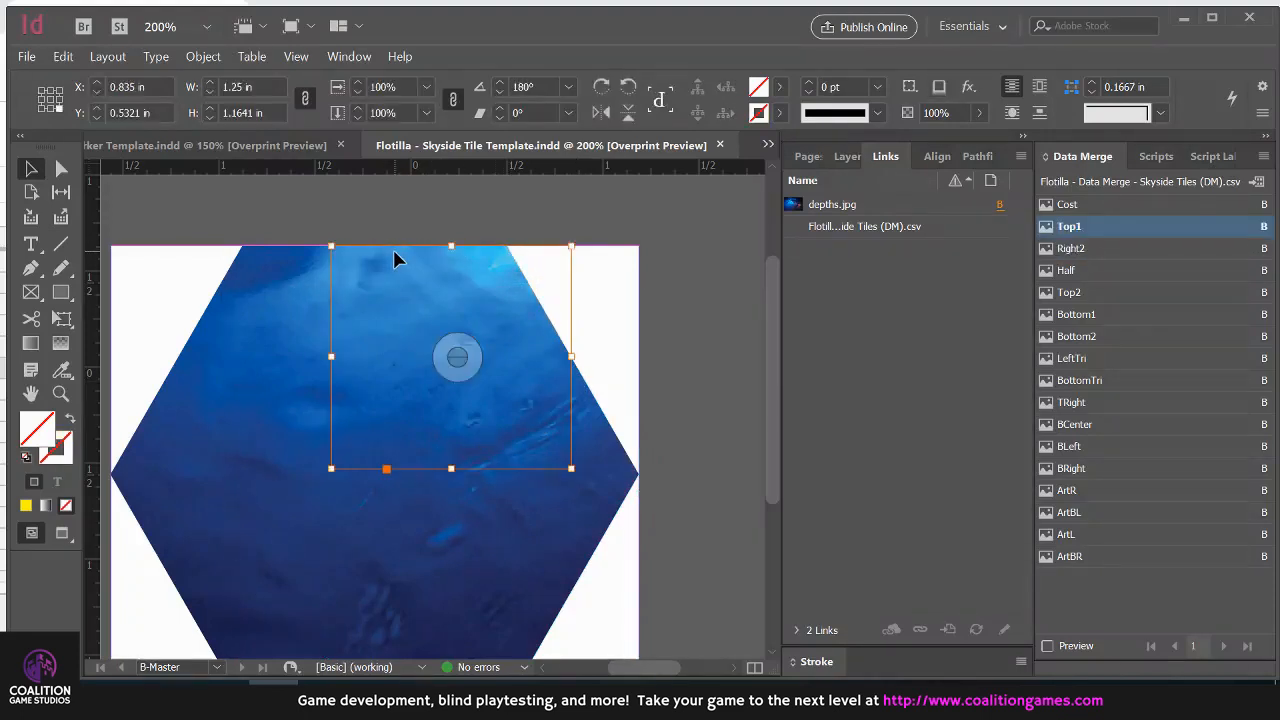
click(700, 365)
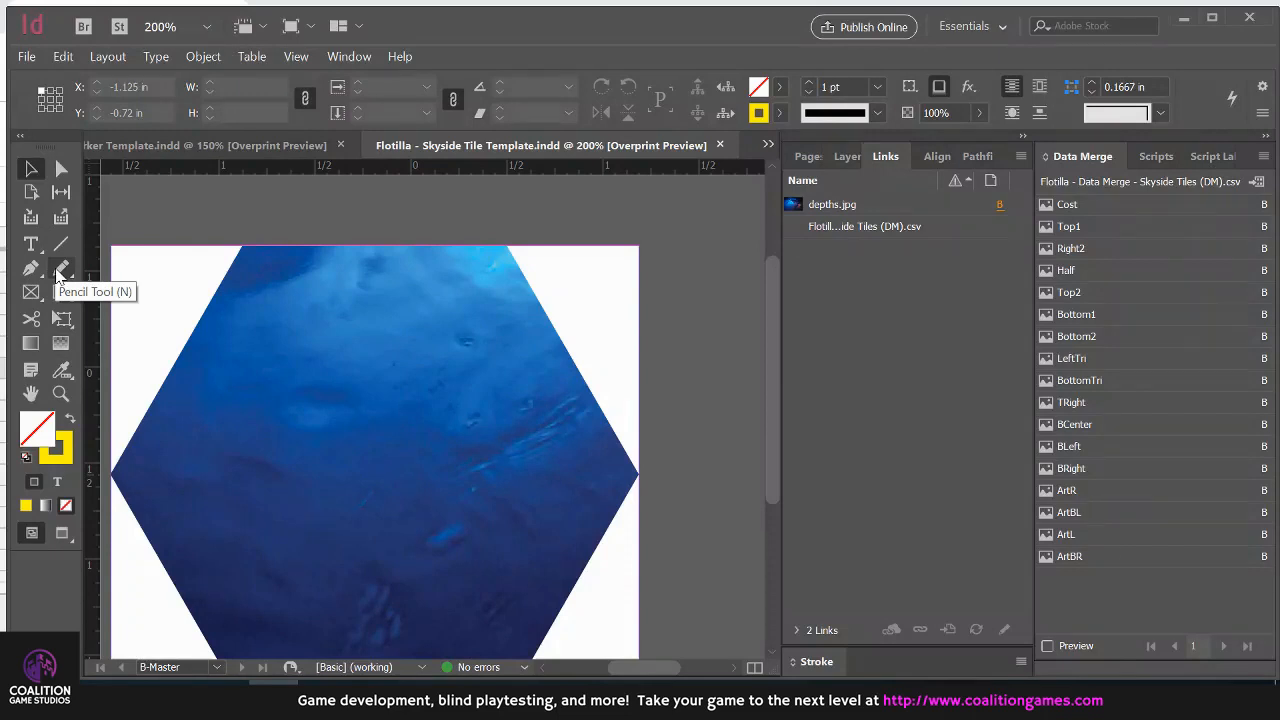
Turn on the data merge preview for the Skyside tile and select its Top1 image frame
click(358, 318)
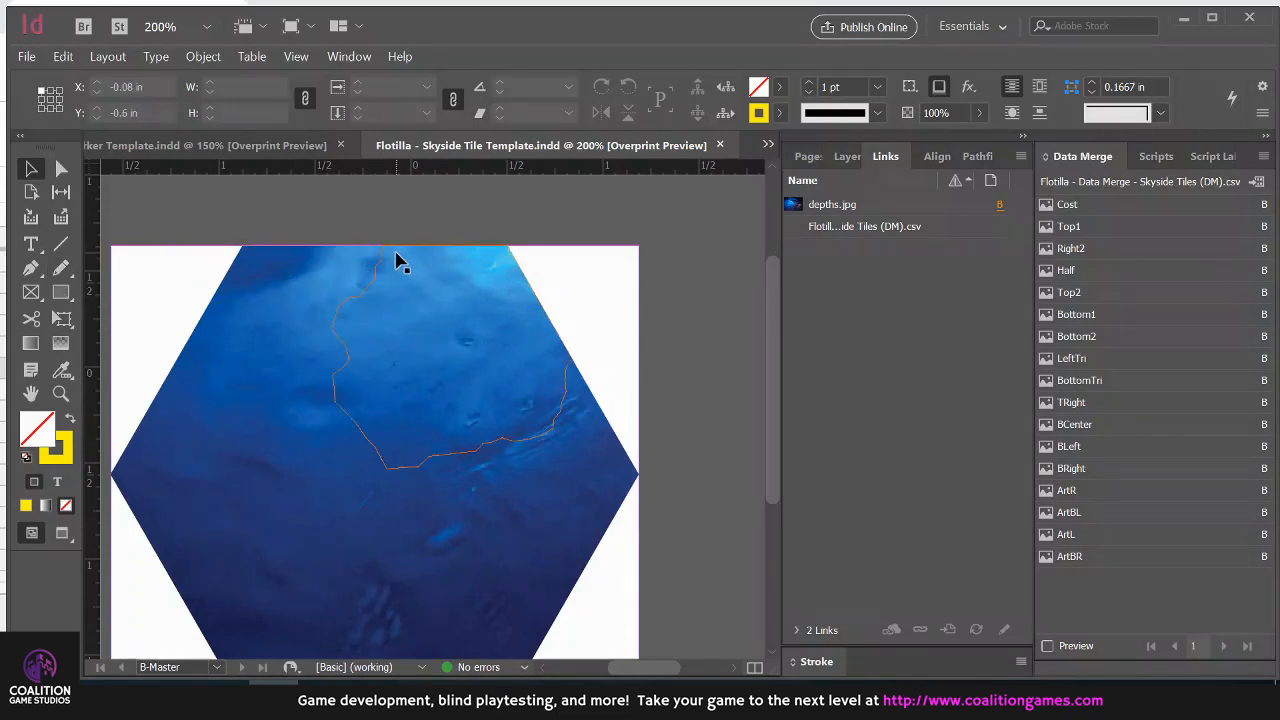
scroll(396, 262, up, 1)
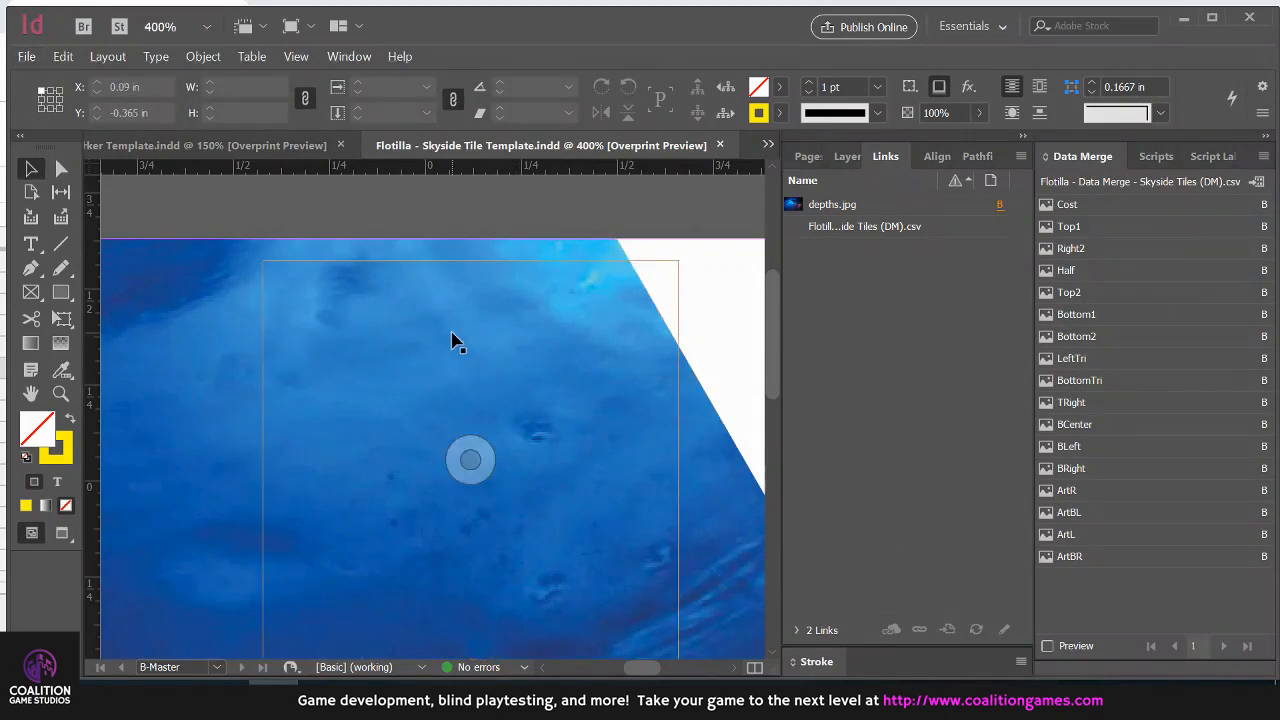
scroll(451, 332, down, 2)
click(1046, 645)
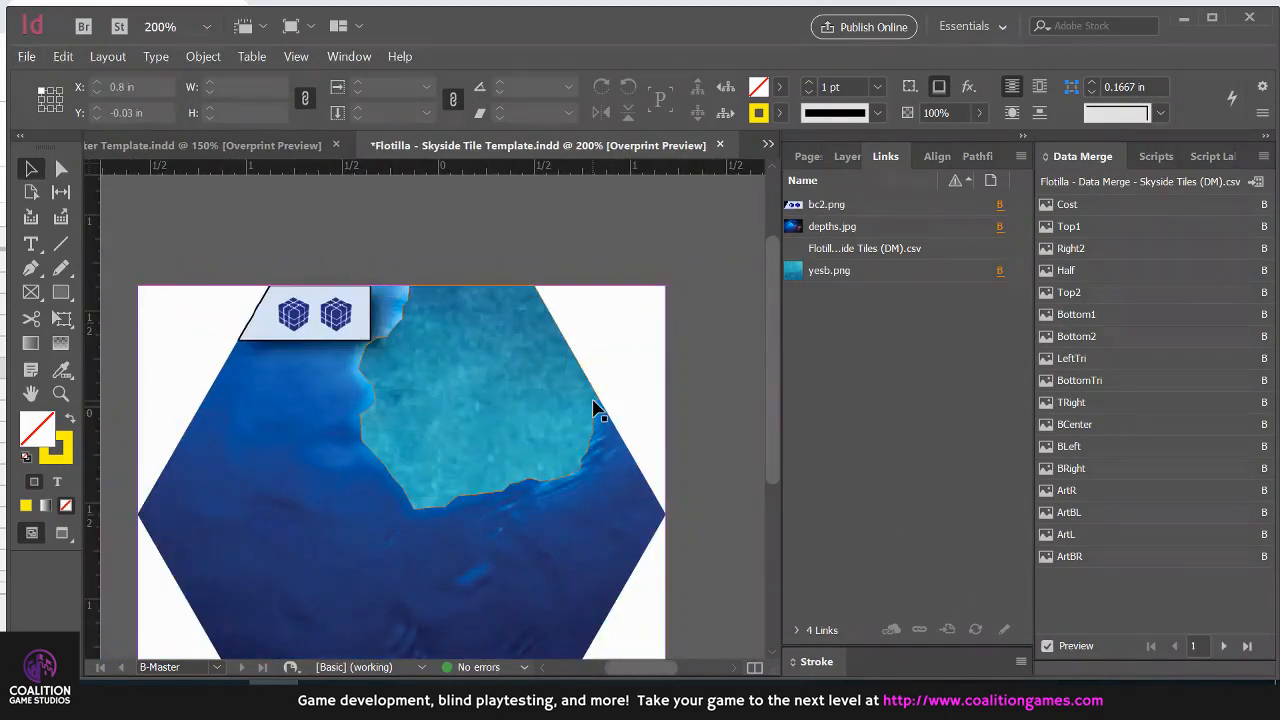
click(594, 406)
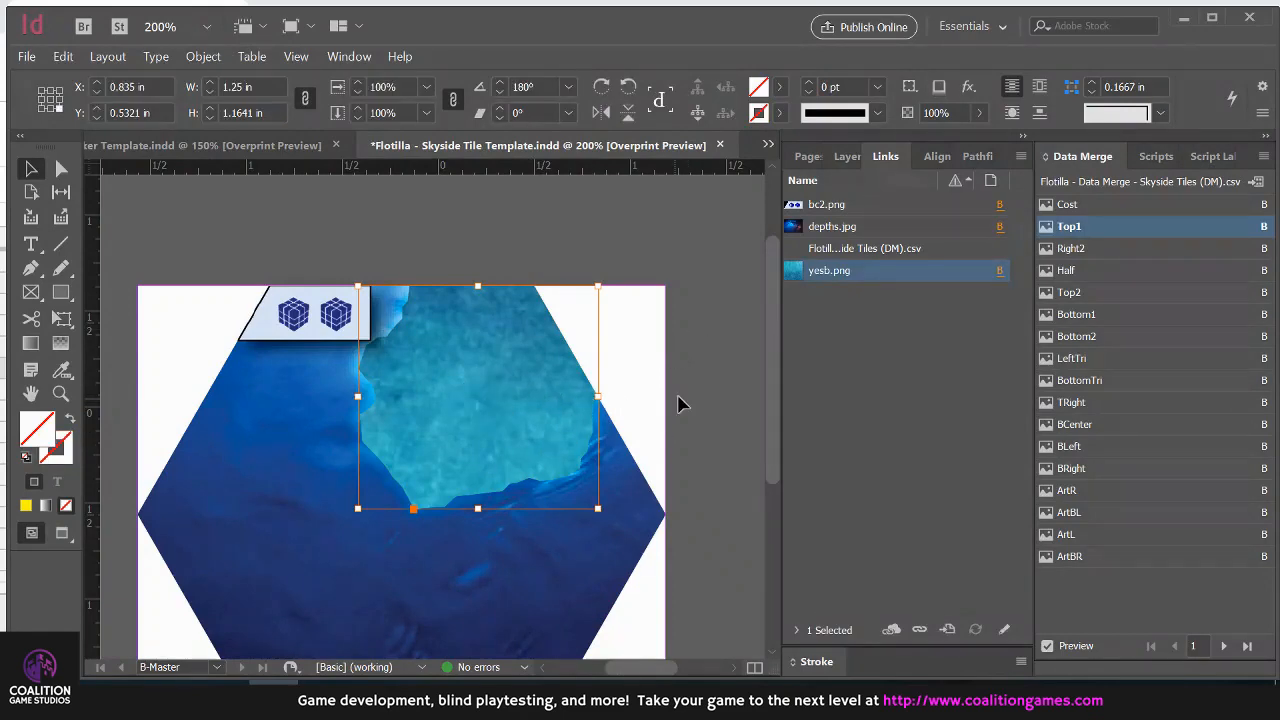
Switch to the Flotilla Links folder, view the yesb texture image in Photos, and return to the InDesign tile template
key(alt+Tab)
key(alt+Tab)
scroll(605, 441, down, 5)
scroll(605, 440, down, 10)
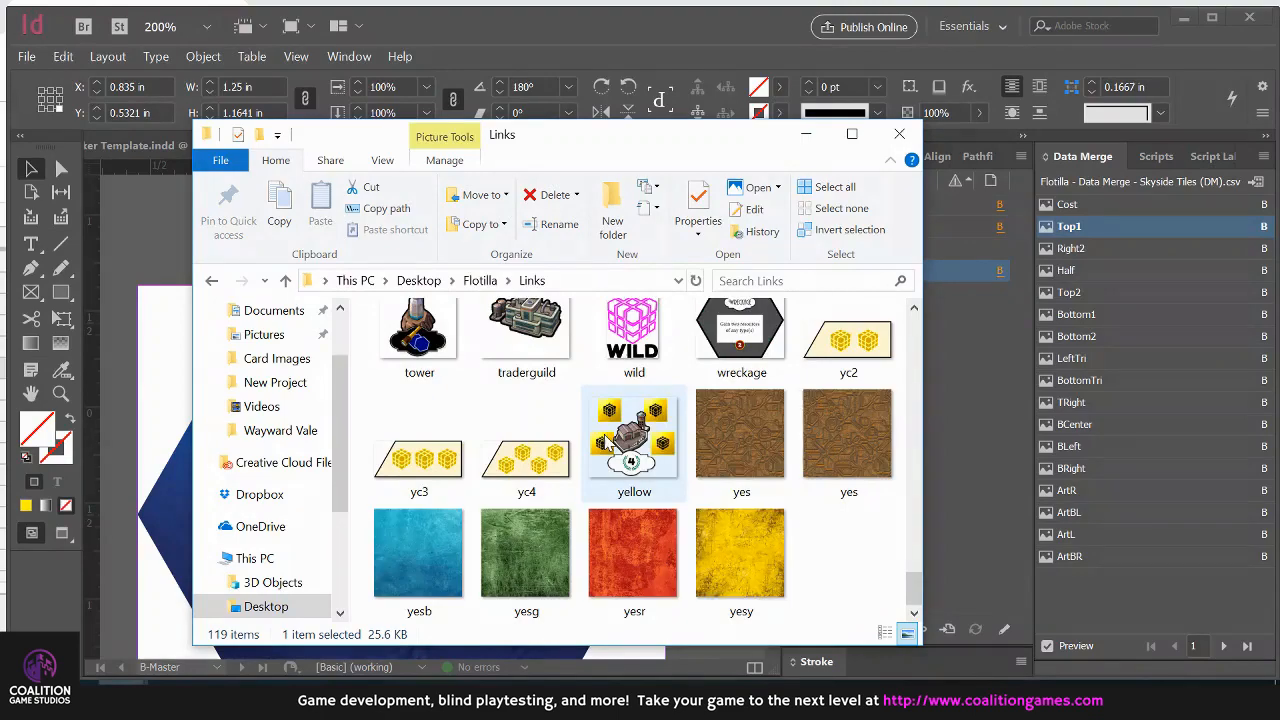
click(425, 554)
double_click(425, 554)
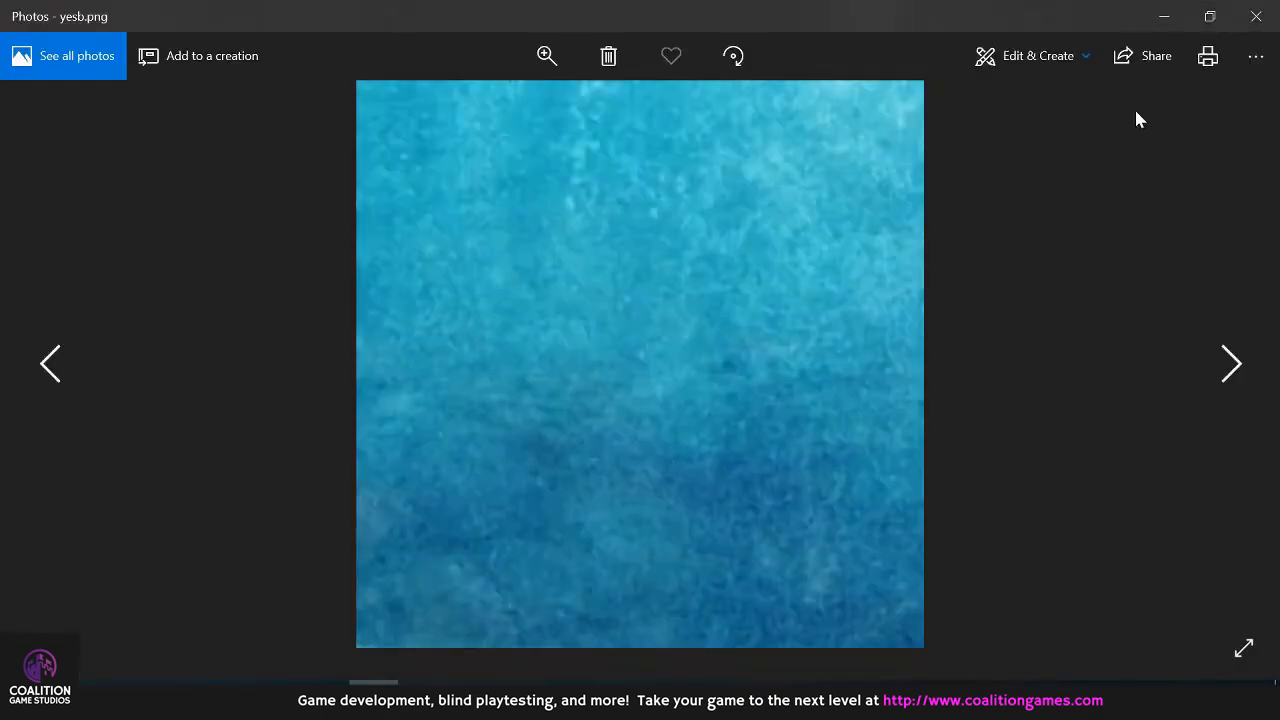
key(alt+Tab)
key(alt+Tab)
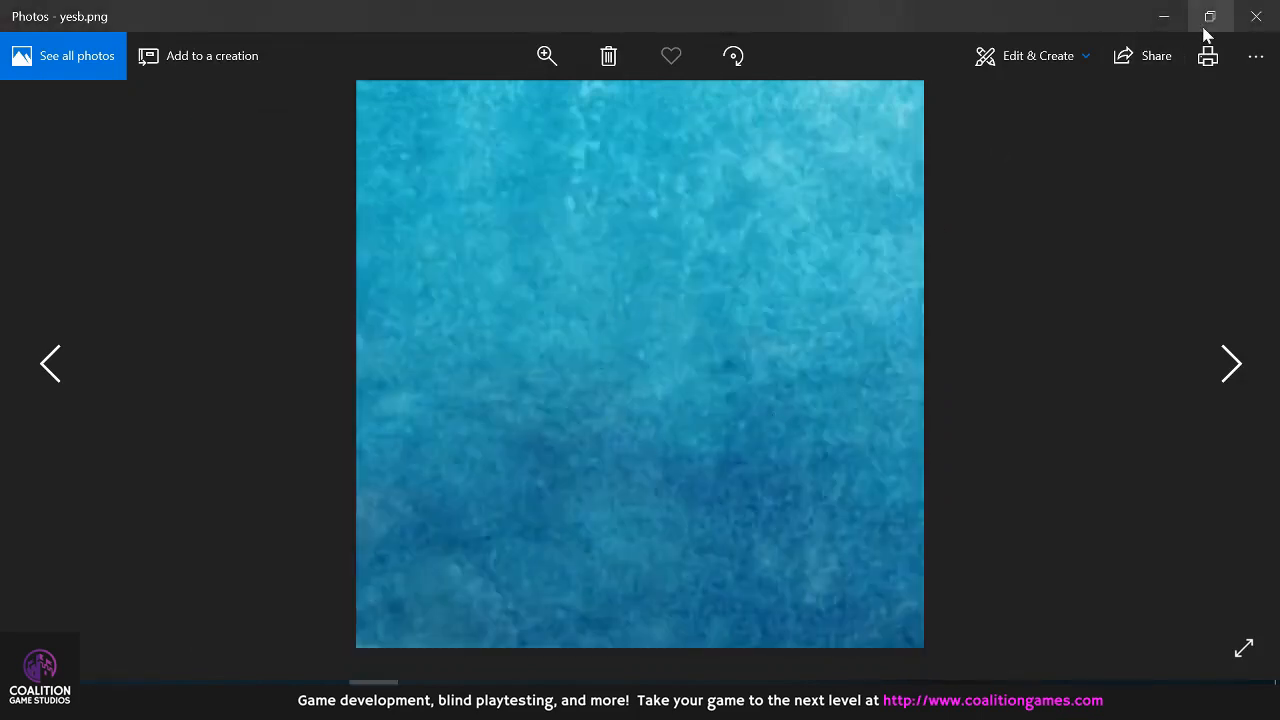
click(1164, 17)
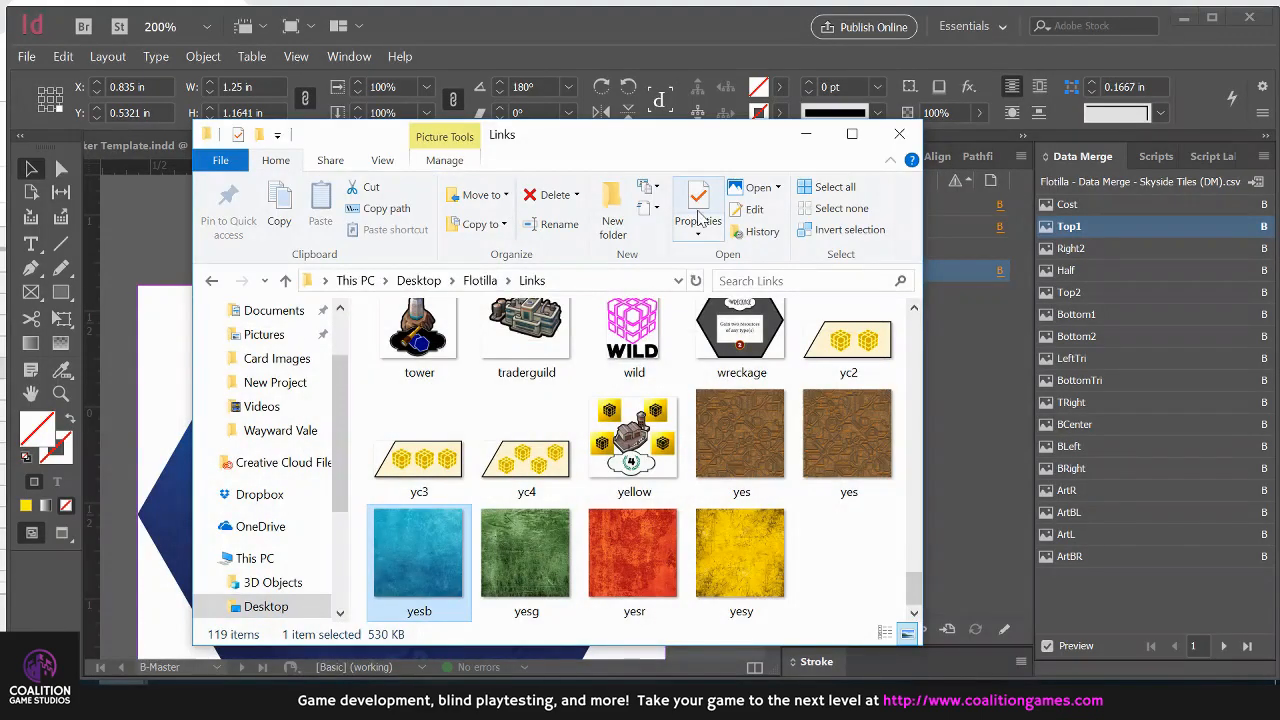
click(651, 56)
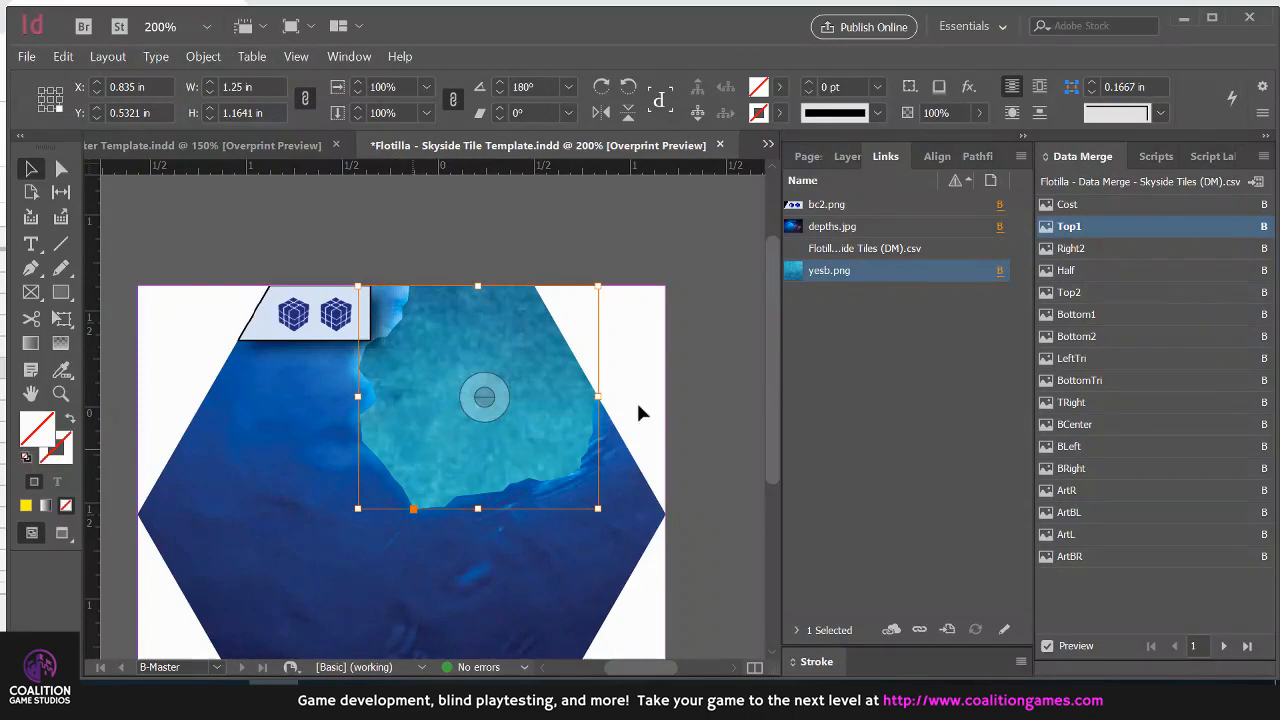
Step the tile's merge preview forward to record 11, comparing the texture and cost images of each record
click(1222, 648)
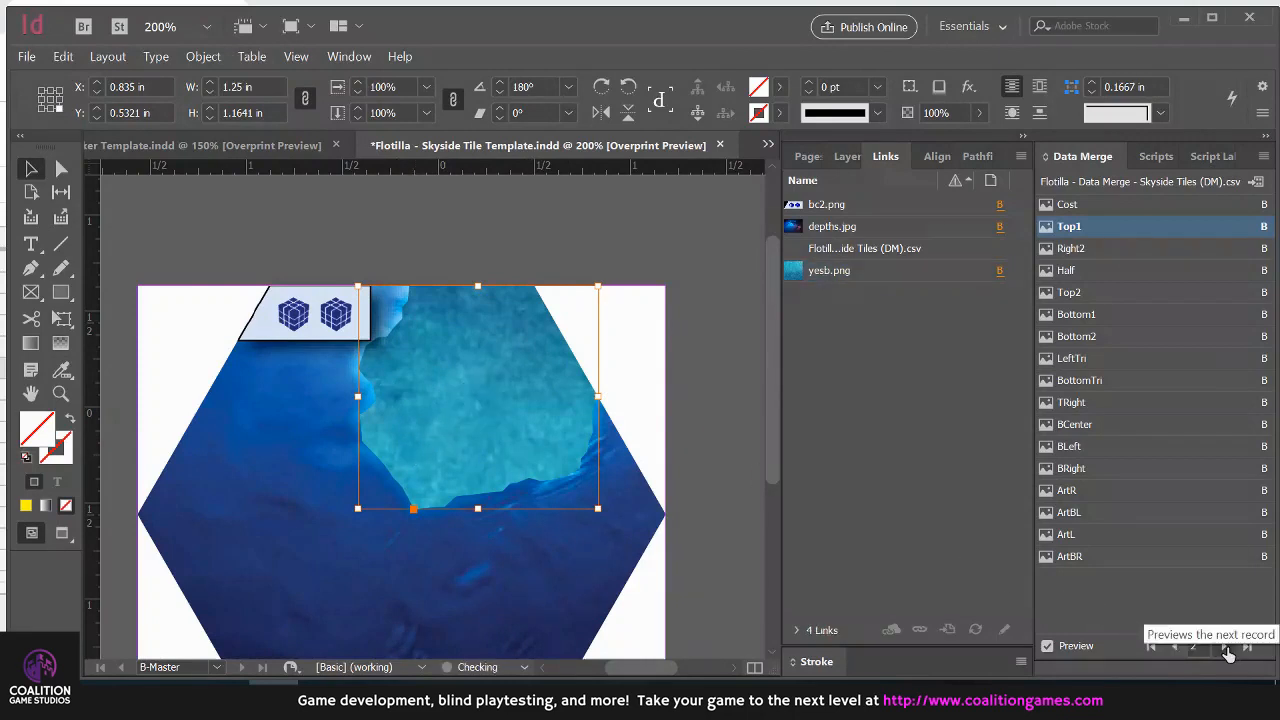
click(1224, 647)
click(1224, 647)
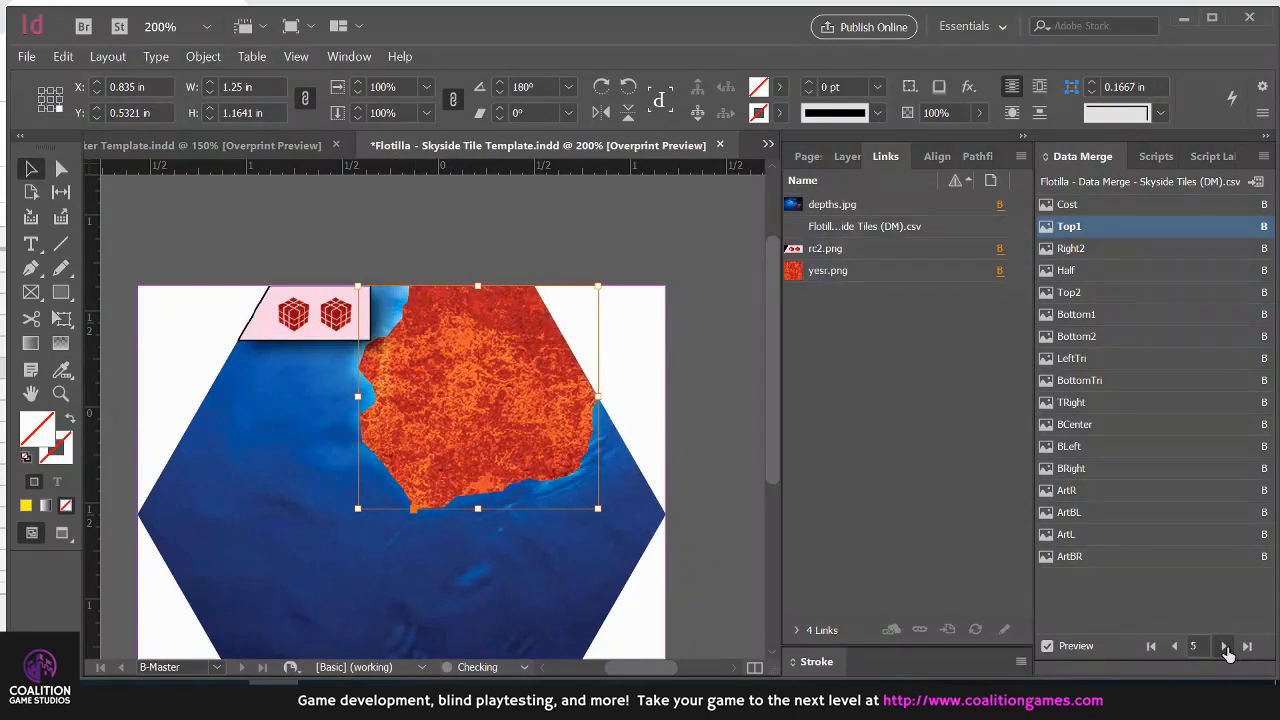
scroll(680, 320, down, 2)
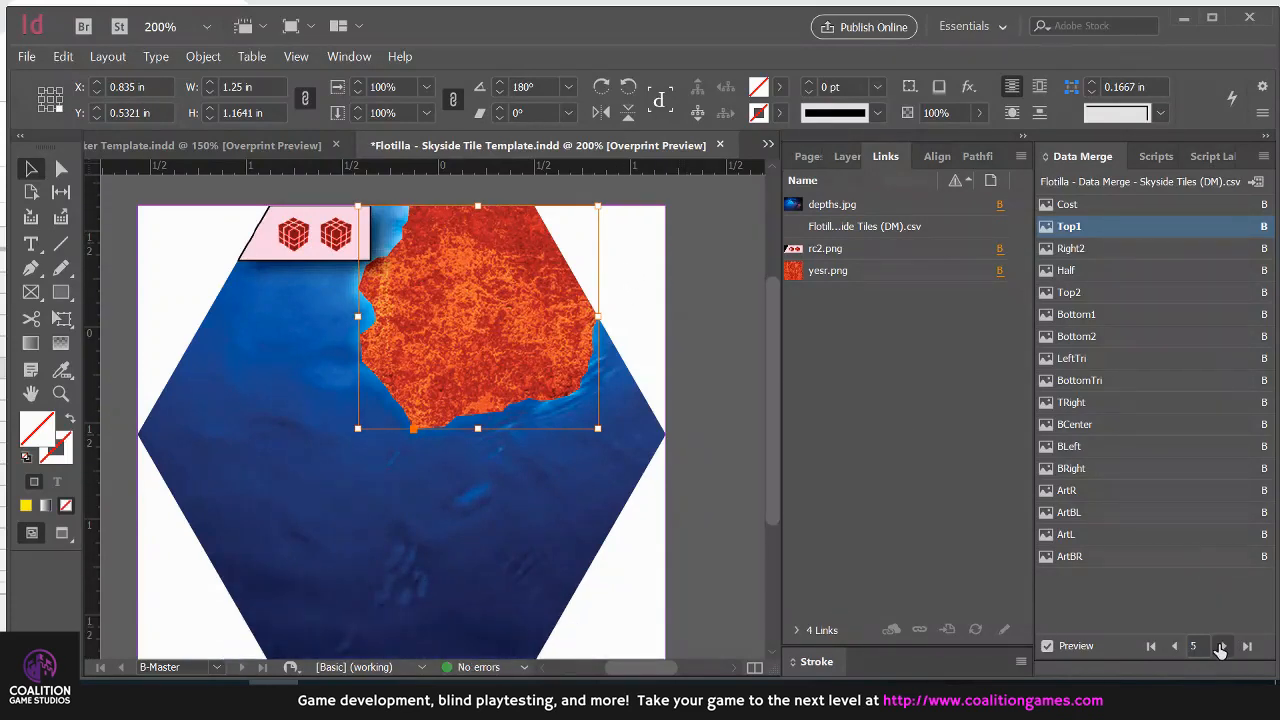
click(1224, 647)
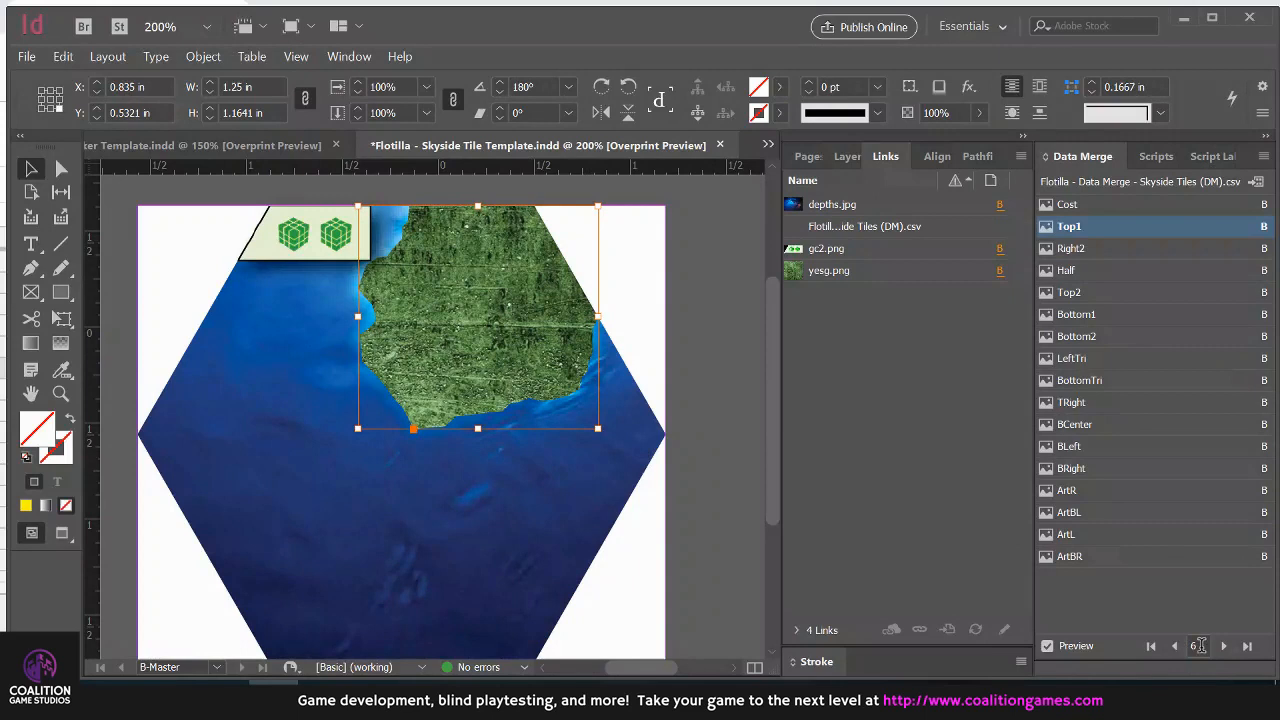
click(1224, 646)
click(1224, 646)
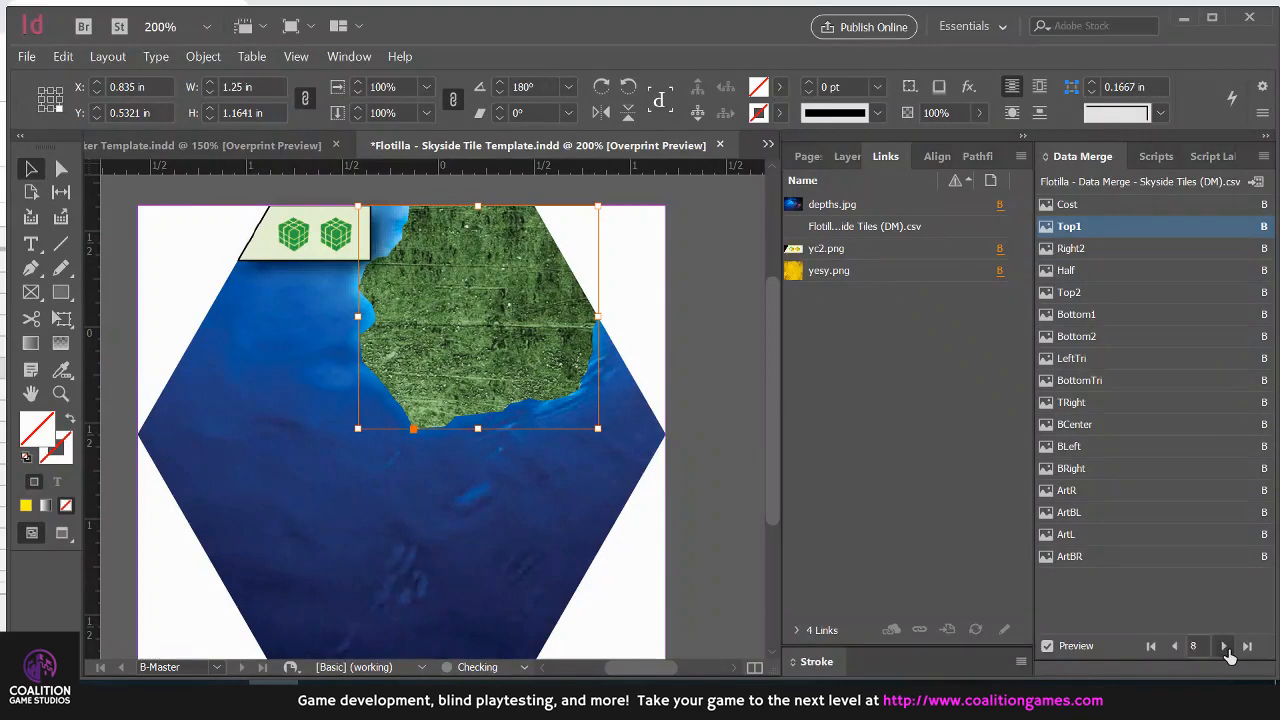
click(1225, 648)
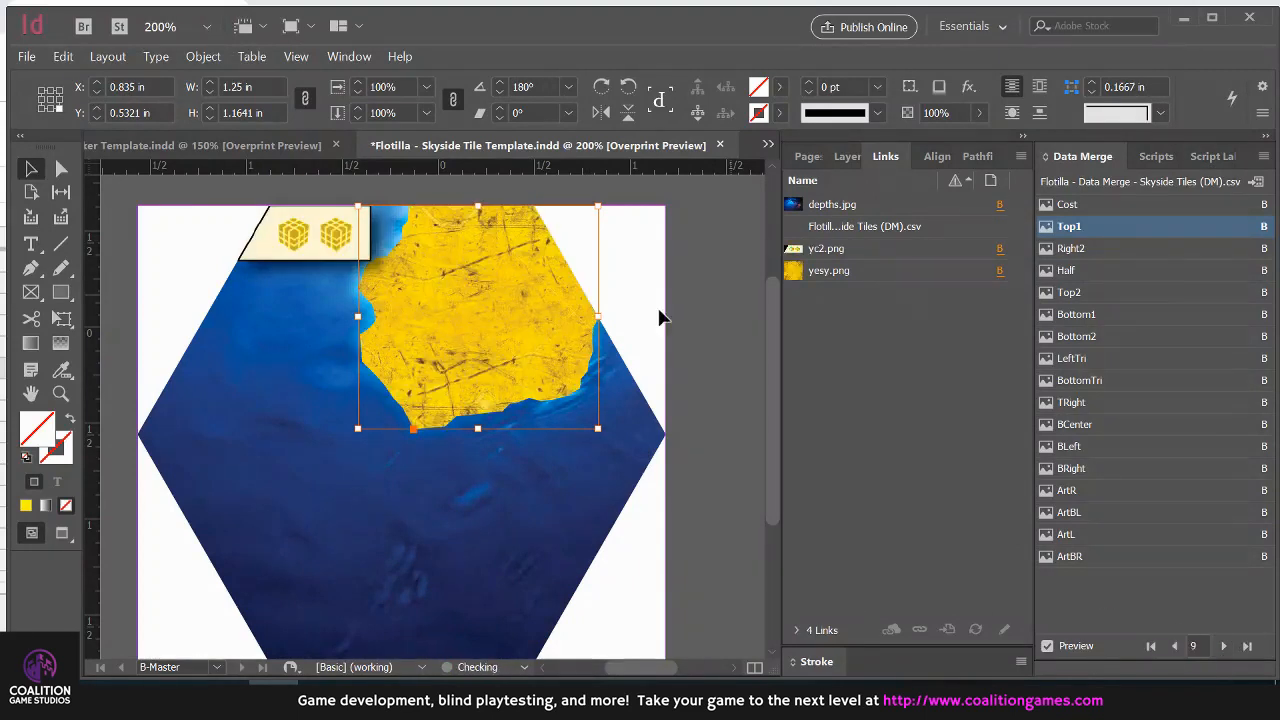
click(1224, 647)
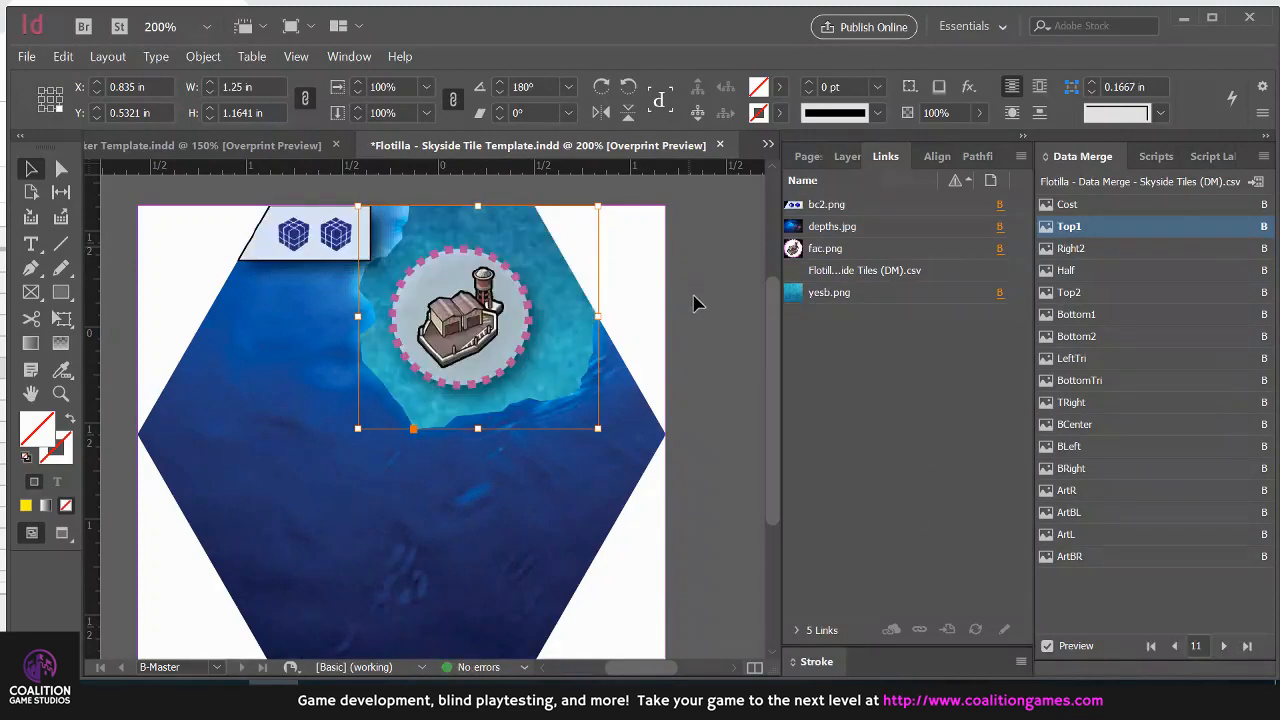
Step the merge preview on to record 18 and jump to record 33
scroll(700, 296, up, 1)
scroll(700, 296, down, 3)
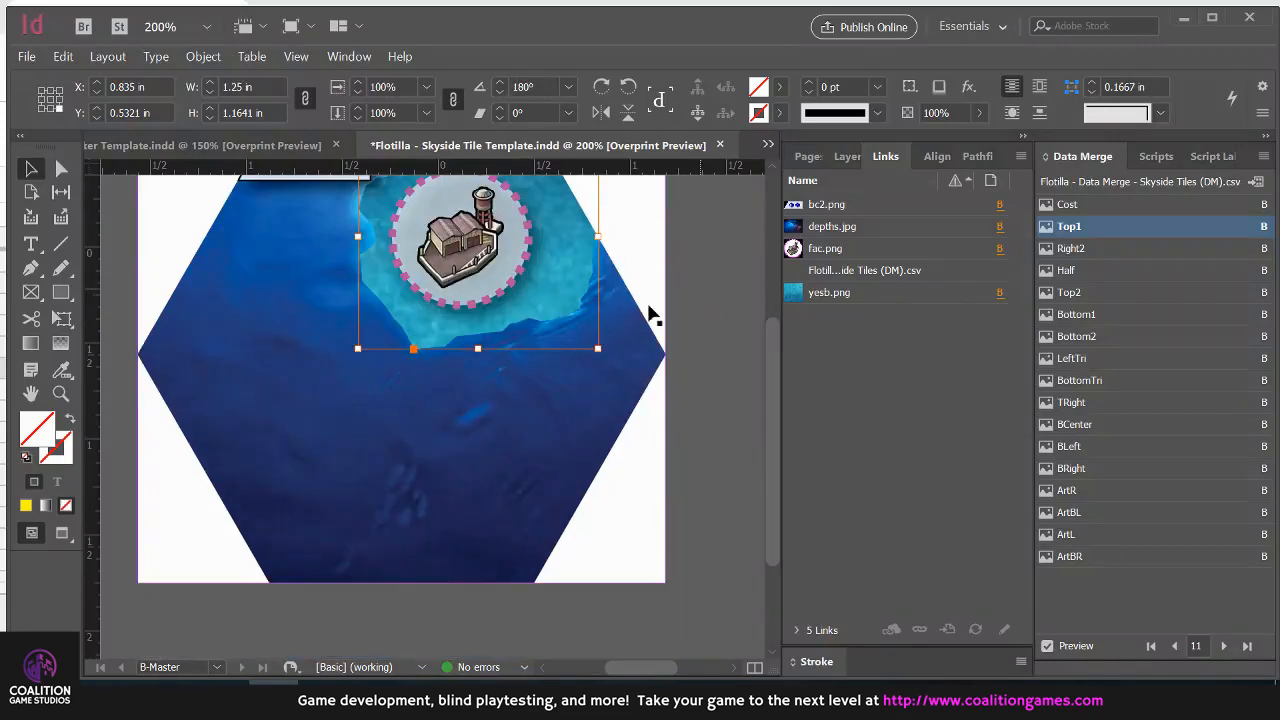
click(1224, 651)
click(1224, 651)
click(1224, 651)
click(1225, 650)
click(1225, 650)
click(1225, 650)
click(1225, 650)
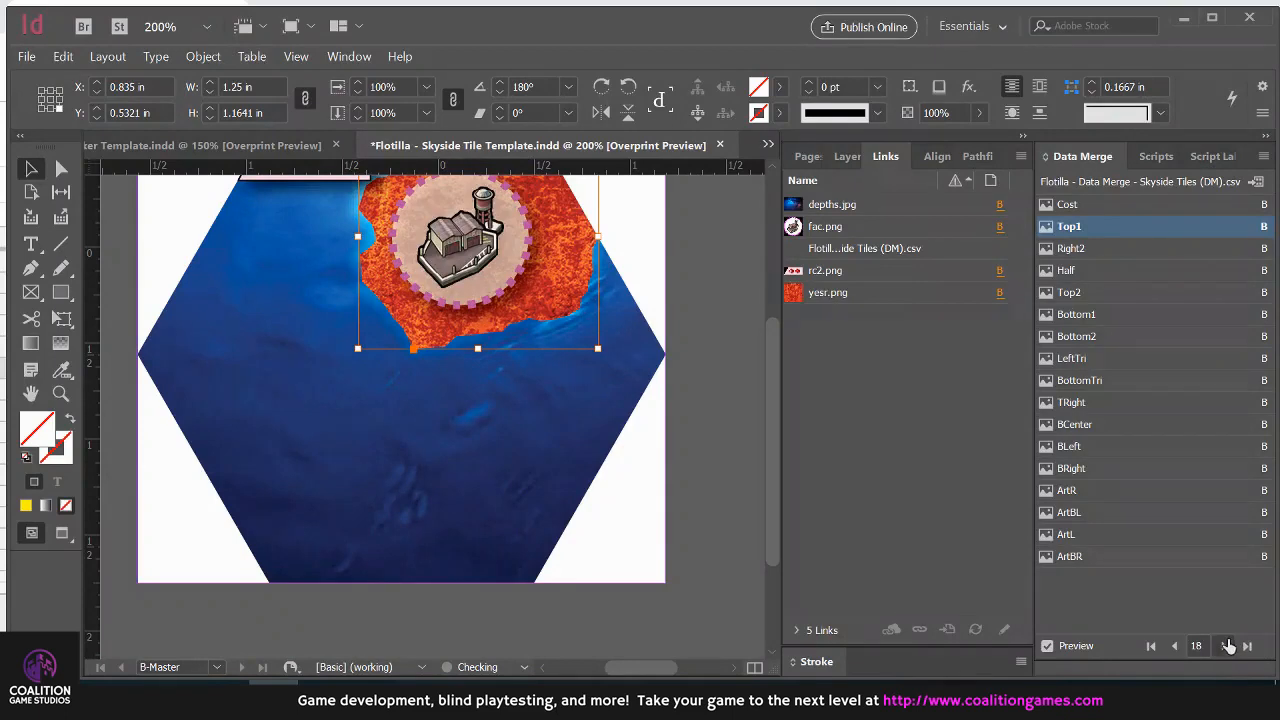
click(1201, 646)
text(33)
key(Return)
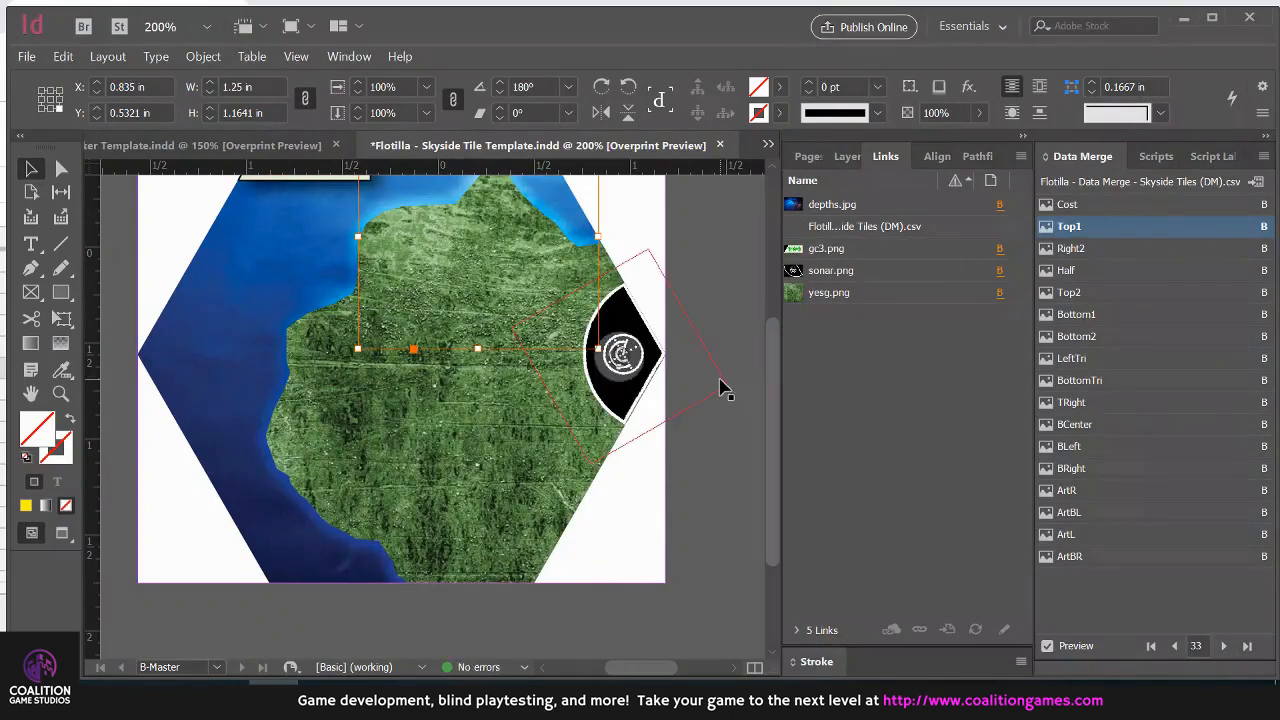
Inspect the BCenter and Right2 frames that shape the green island on the record 33 tile
click(716, 382)
scroll(714, 382, up, 1)
click(646, 351)
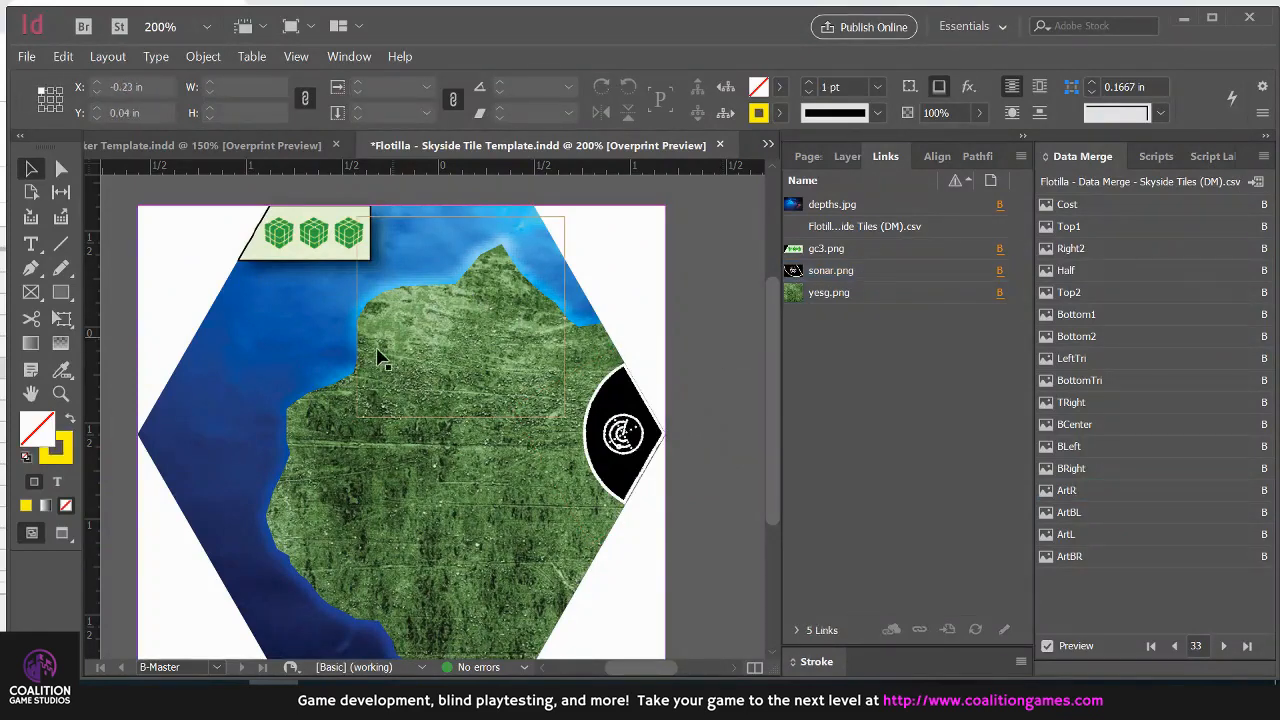
click(306, 481)
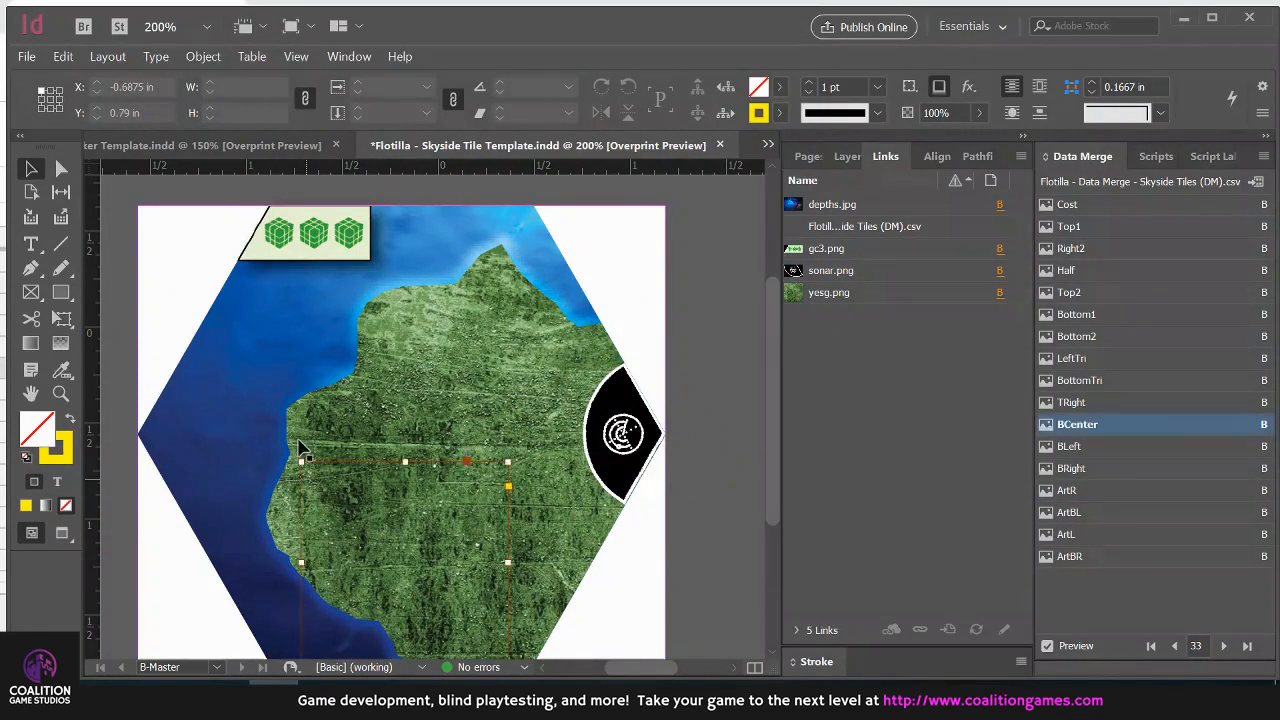
click(293, 418)
Switch to the Links folder, view the yesg texture image in Photos, and close it
key(alt+Tab)
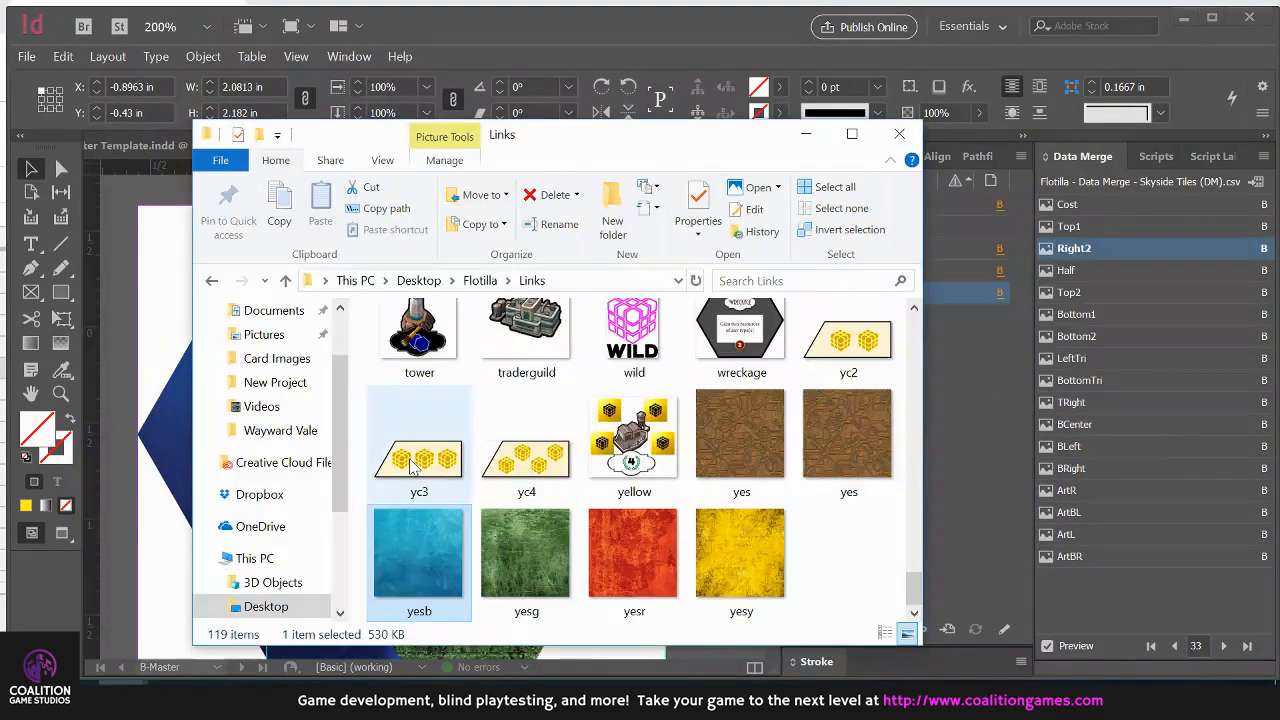
double_click(526, 552)
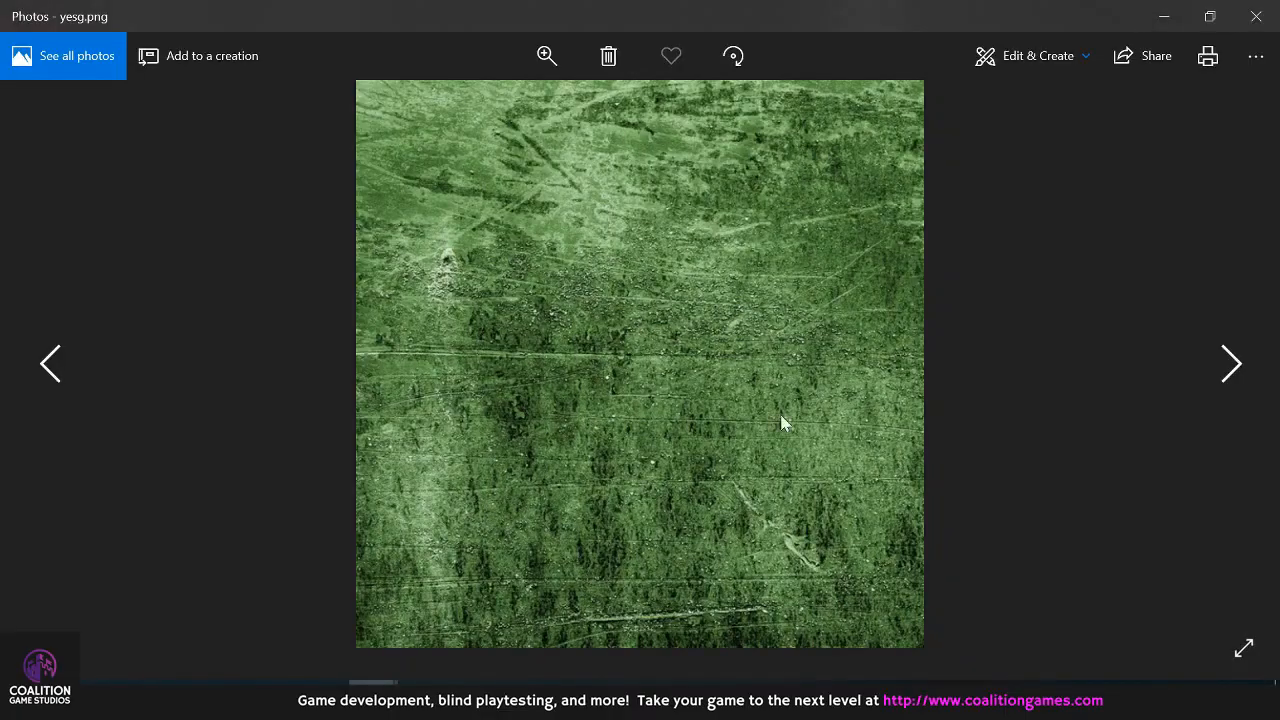
click(1256, 16)
Switch to the Flotilla - Data Merge spreadsheet in Google Sheets
key(alt+Tab)
key(alt+Tab)
key(alt+Tab)
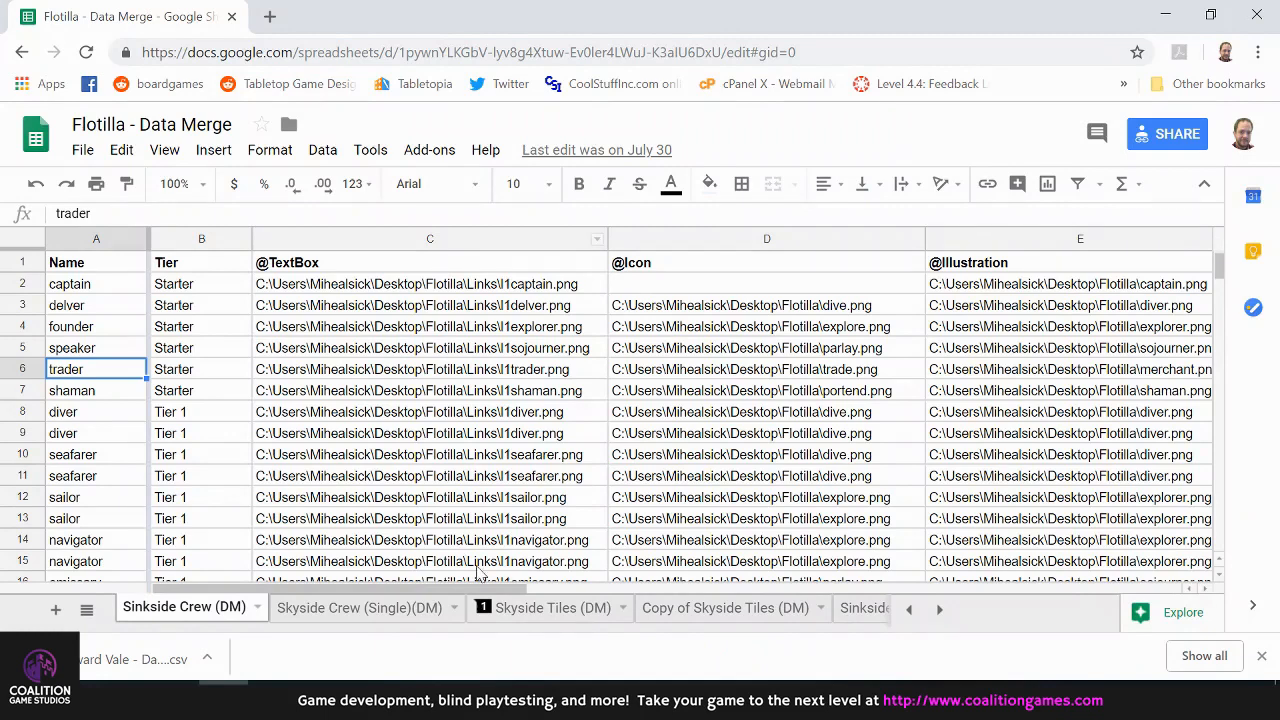
click(582, 619)
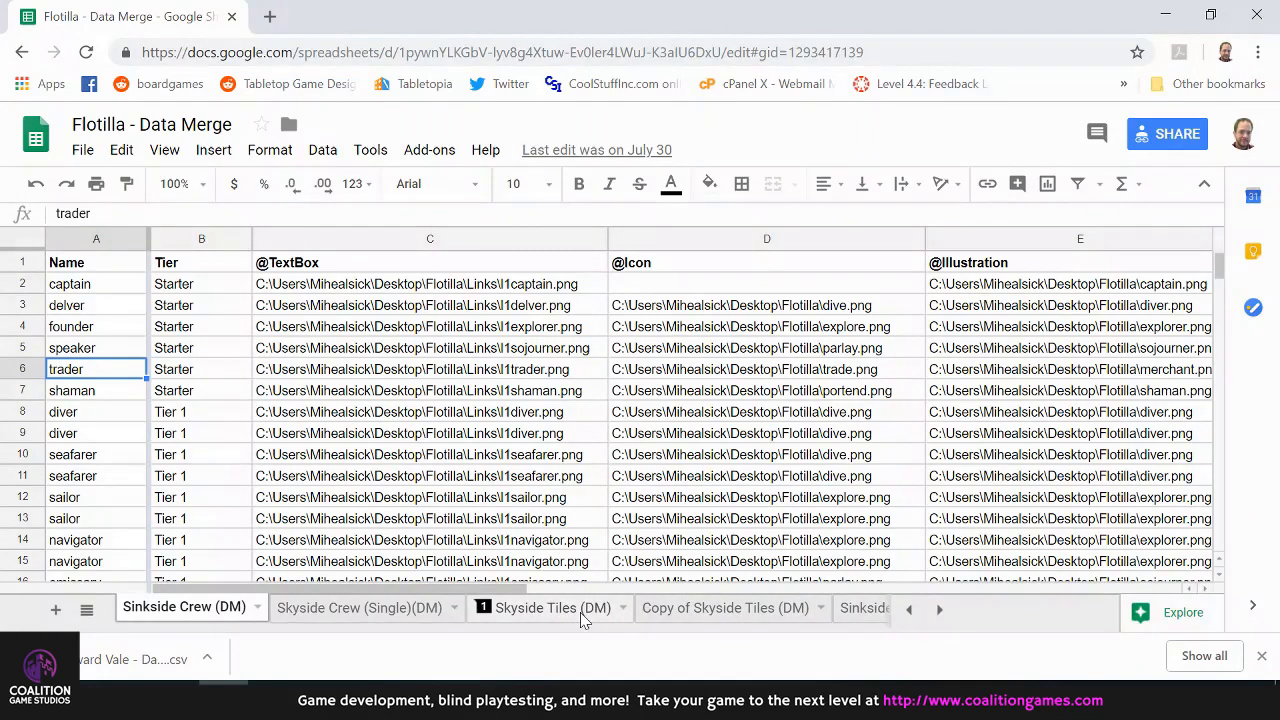
click(111, 335)
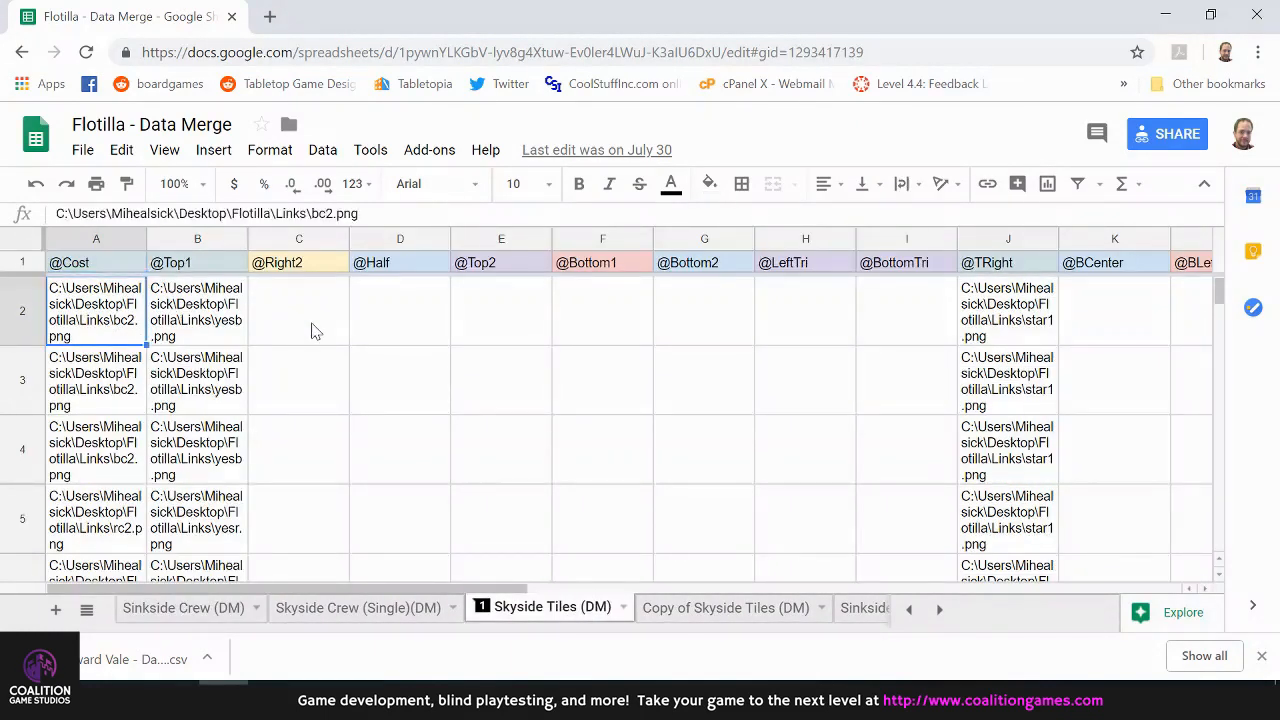
key(Right)
key(Right)
key(Right)
key(Right)
key(Right)
key(Right)
key(Right)
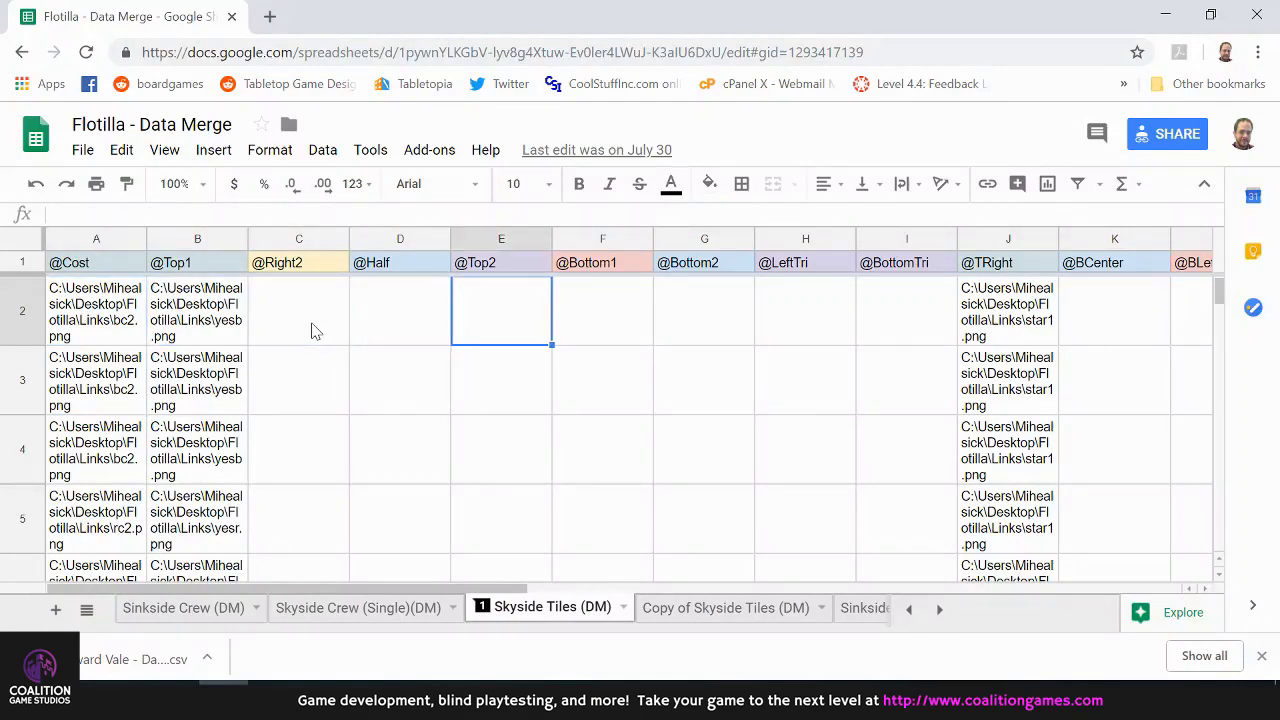
key(Right)
key(Right)
key(Right)
key(Right)
key(Right)
key(Right)
key(Left)
key(Left)
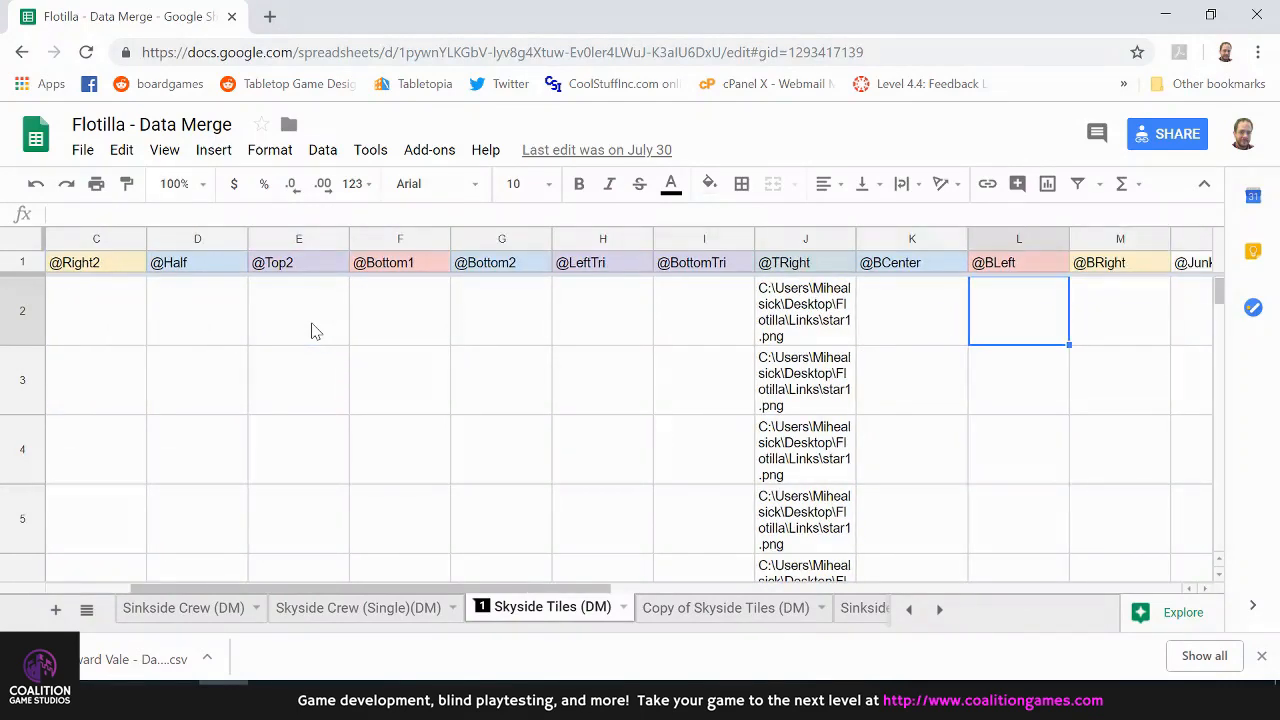
key(Home)
key(Down)
key(Down)
key(Down)
key(Down)
key(Down)
key(Down)
key(Down)
key(Down)
key(Down)
key(Down)
key(Down)
key(Down)
key(Down)
key(Down)
key(Down)
key(Down)
key(Down)
key(Down)
key(Down)
key(Down)
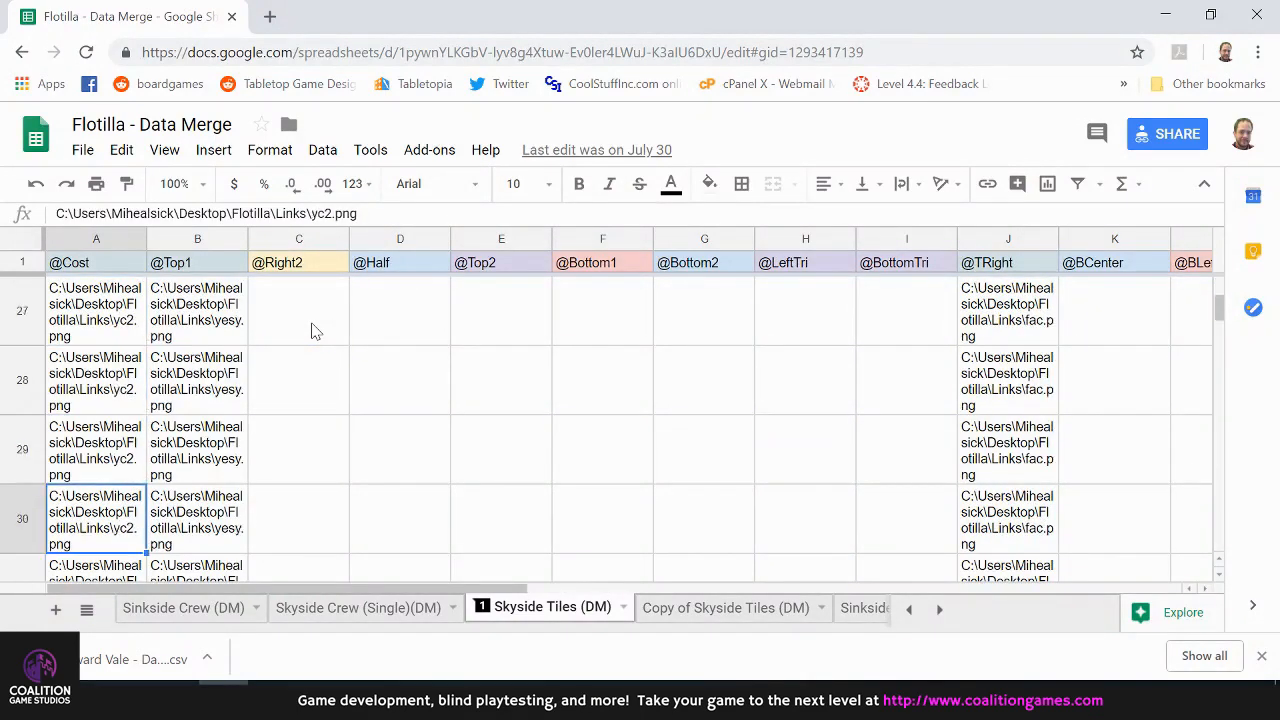
key(Right)
key(Down)
key(Down)
key(Down)
key(Down)
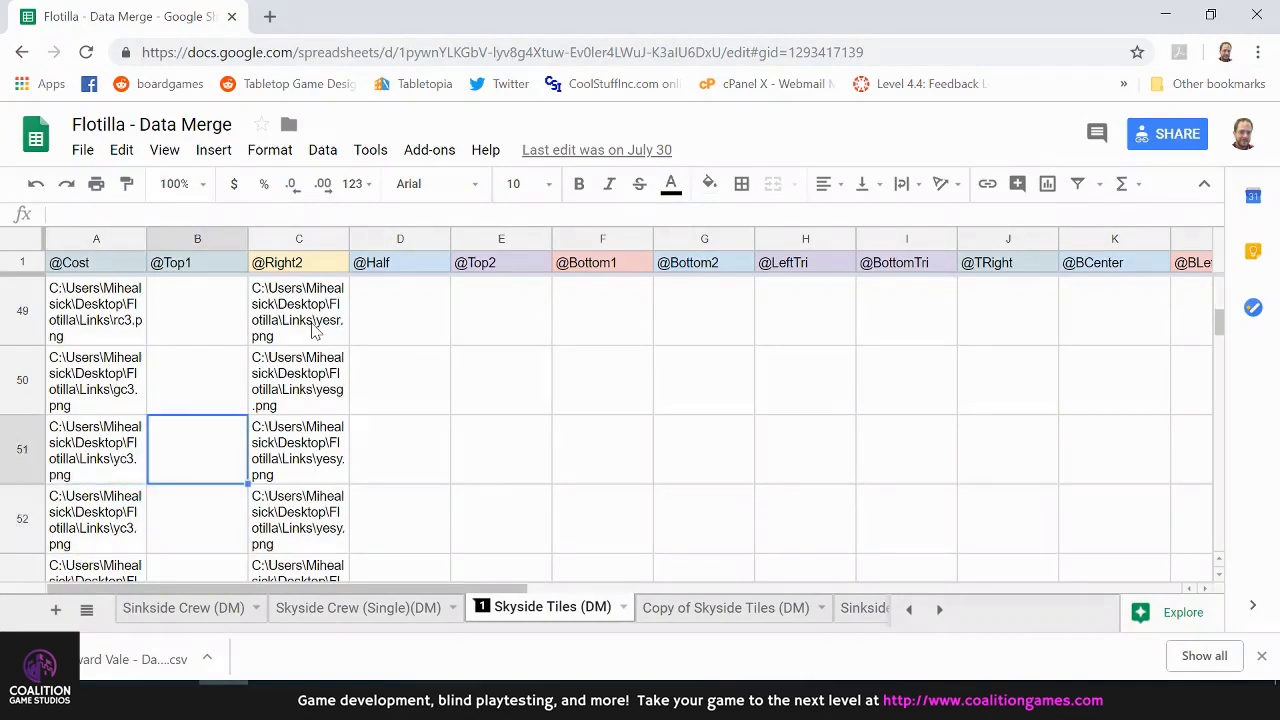
Switch past the Links folder and Photos windows to the Flotilla - Skyside Tile Template document in InDesign
key(alt+Tab)
key(alt+Tab)
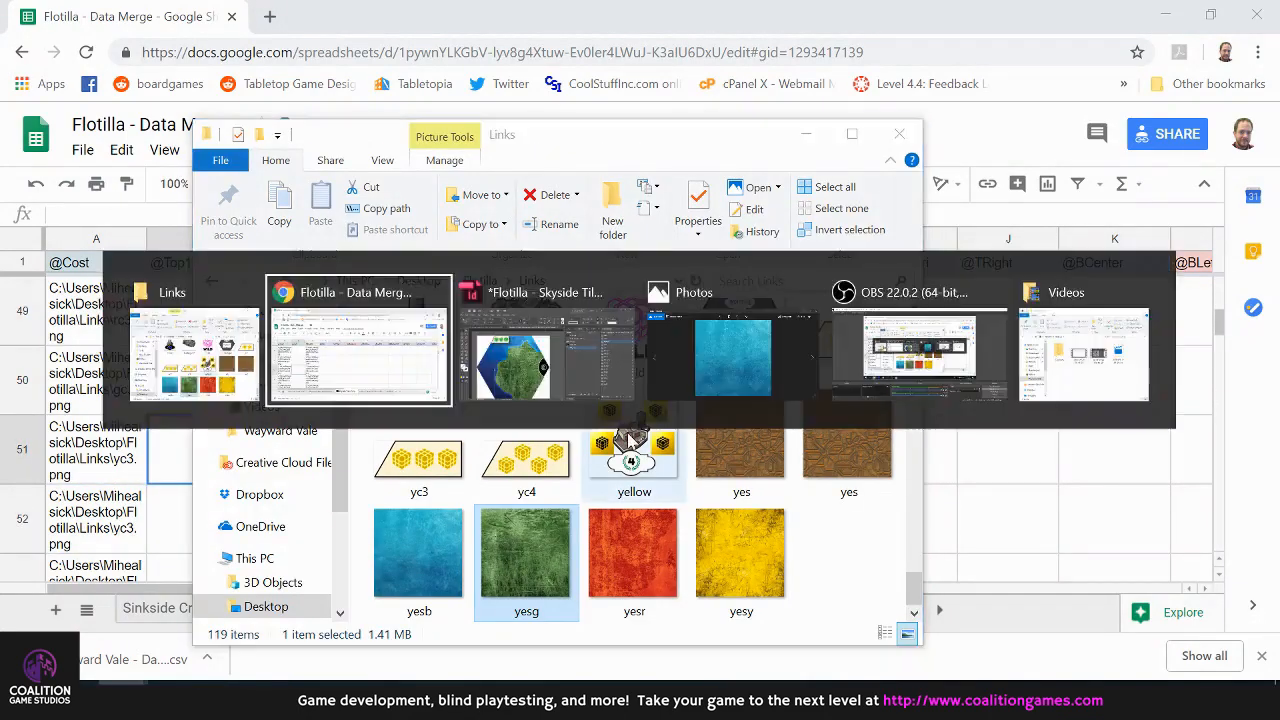
key(alt+Tab)
key(alt+Tab)
key(alt+Tab)
key(alt+Tab)
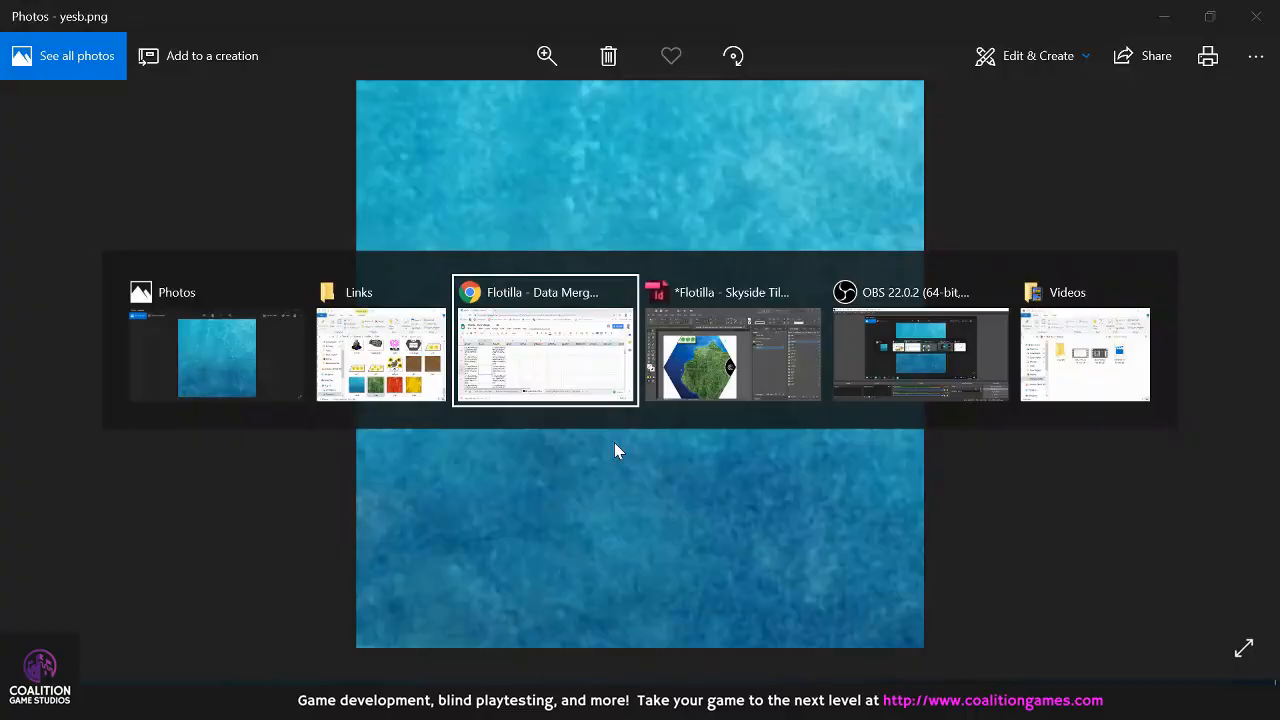
key(alt+Tab)
click(723, 342)
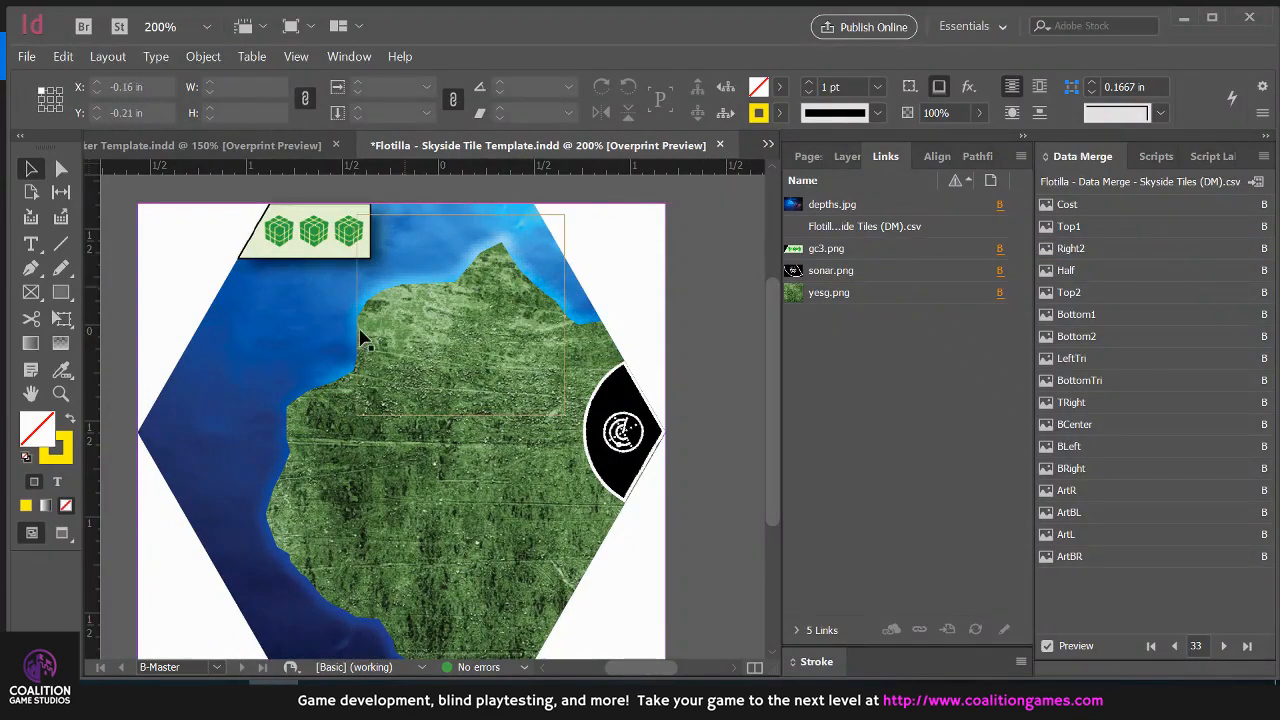
Select the green island's Right2 frame, check which effects are applied to it, and deselect it without changes
click(300, 416)
click(583, 312)
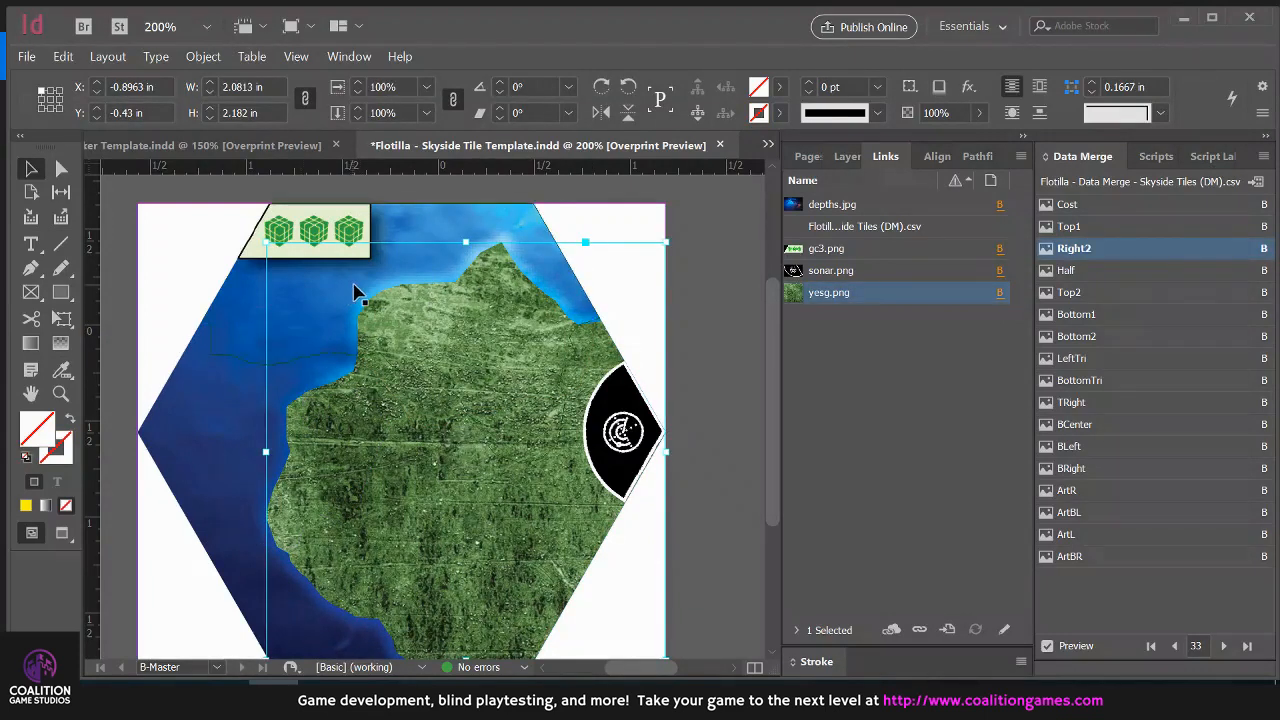
right_click(293, 405)
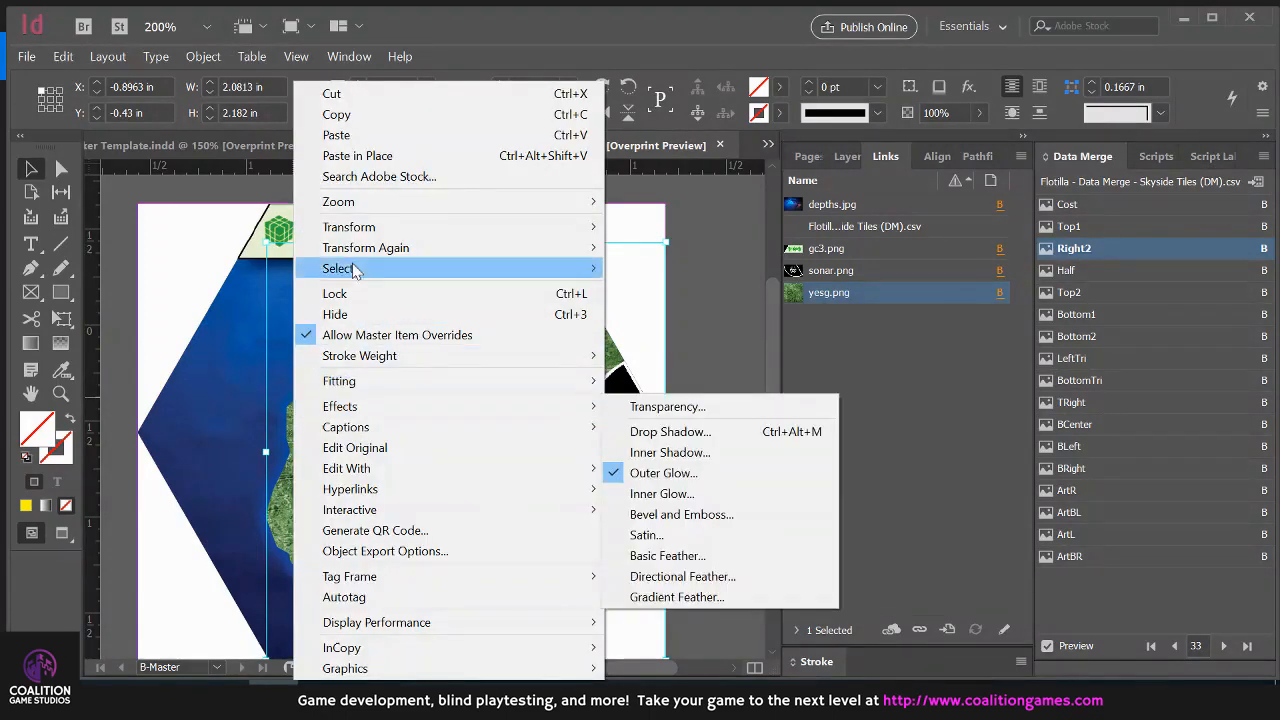
mouse_move(405, 410)
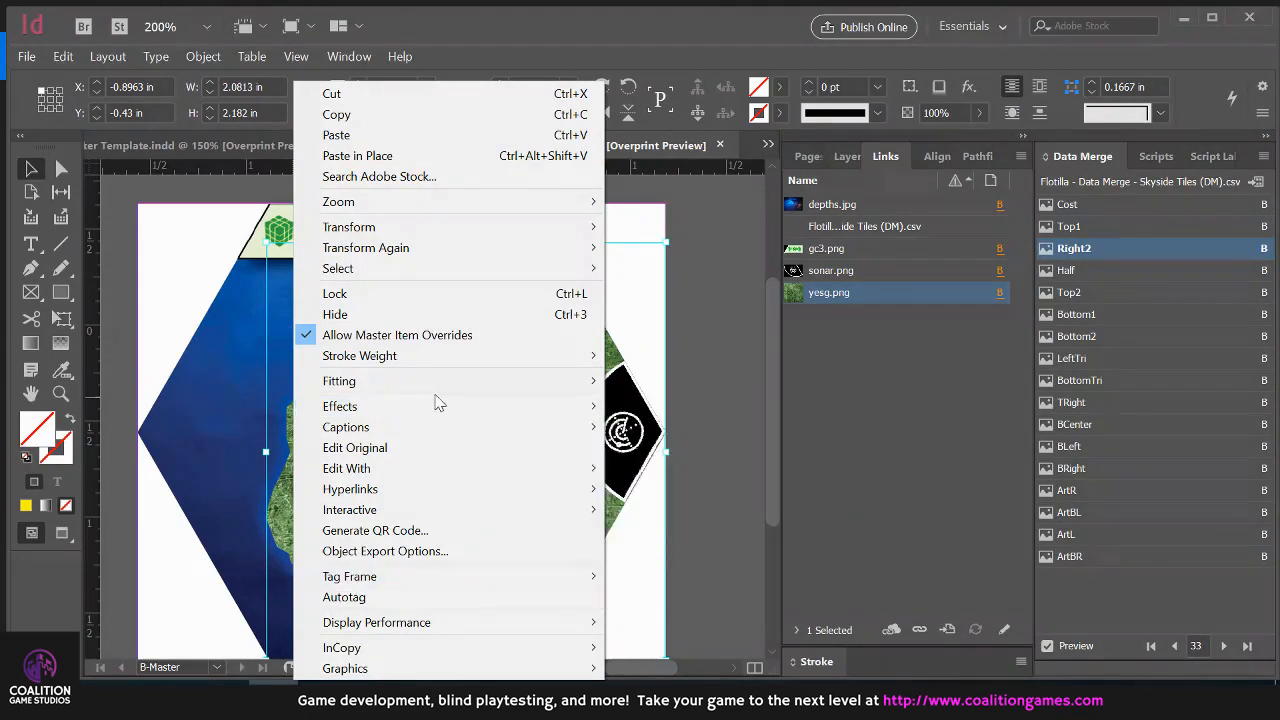
click(717, 284)
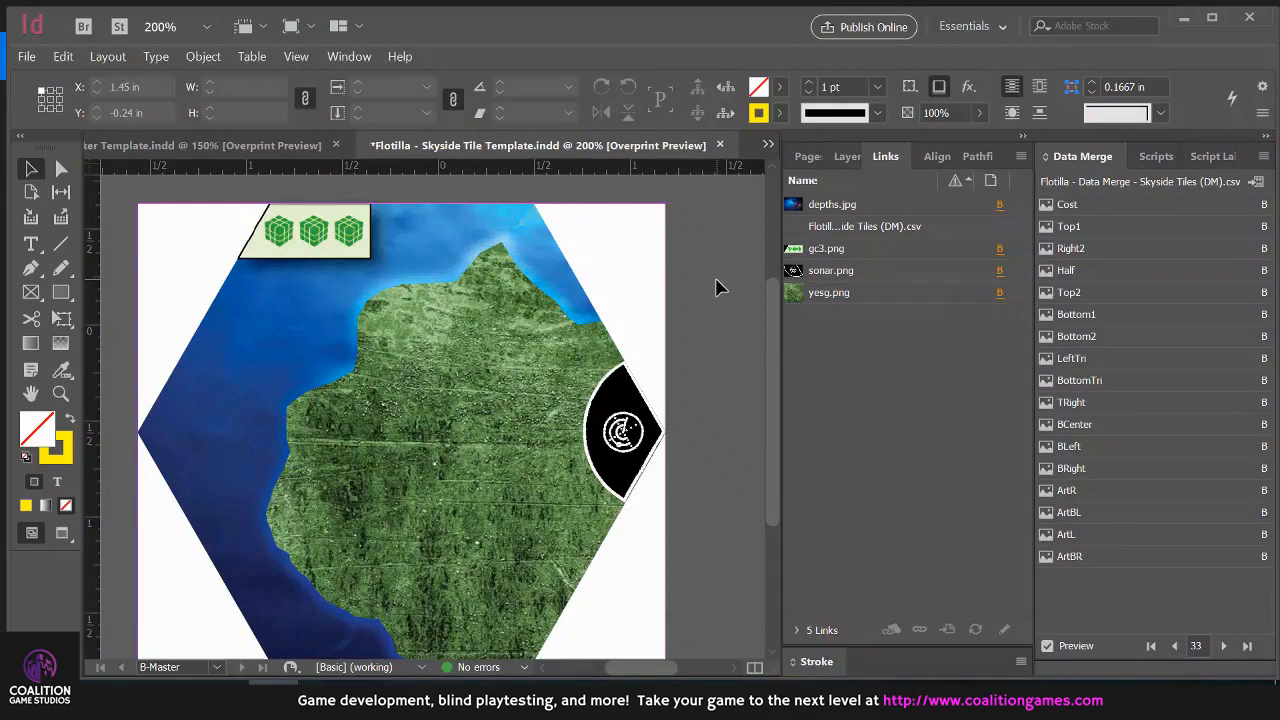